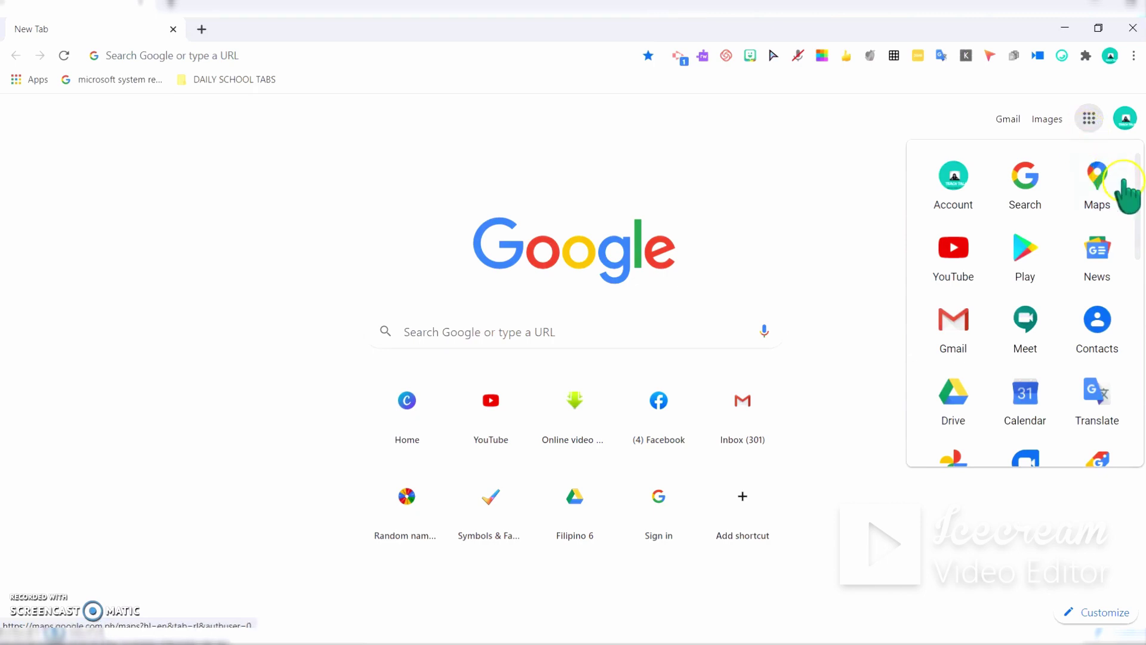
- Open Google Classroom and start creating a class, accepting the notice about using Classroom at a school with students
drag(1138, 218, 1140, 355)
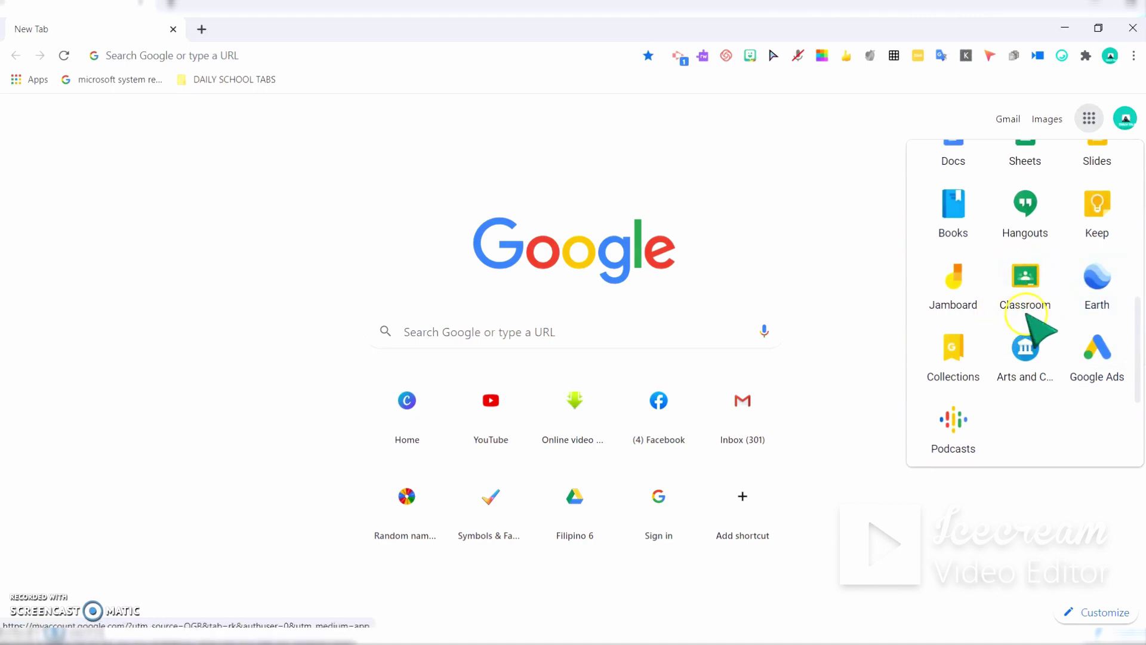
click(1016, 285)
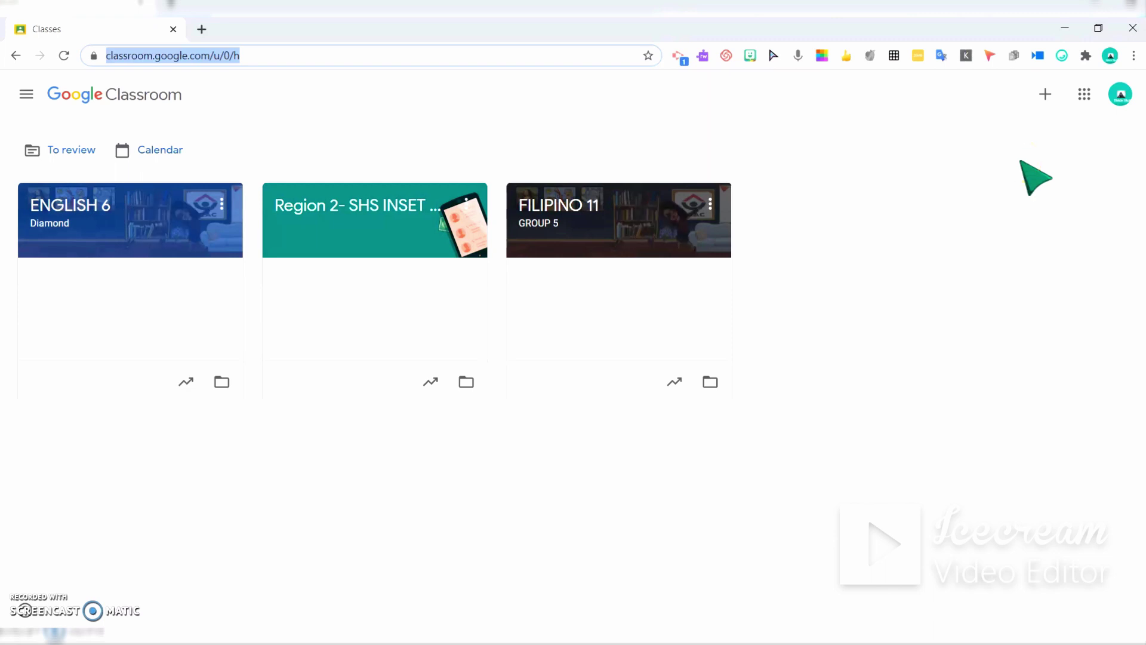
click(1045, 94)
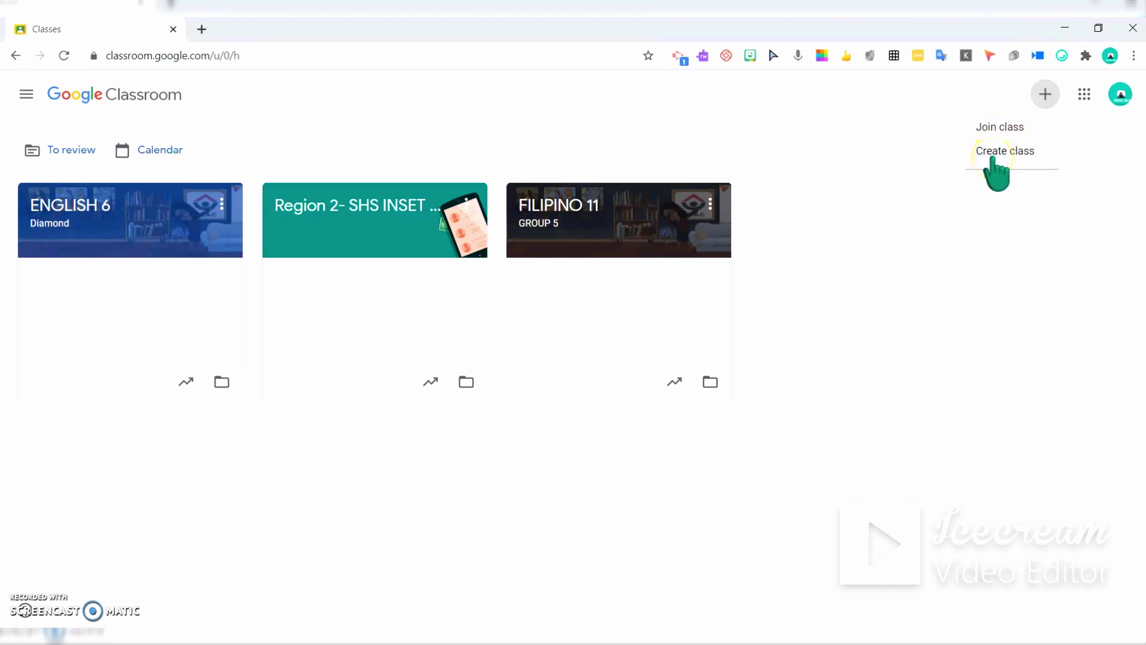
click(1000, 130)
click(986, 160)
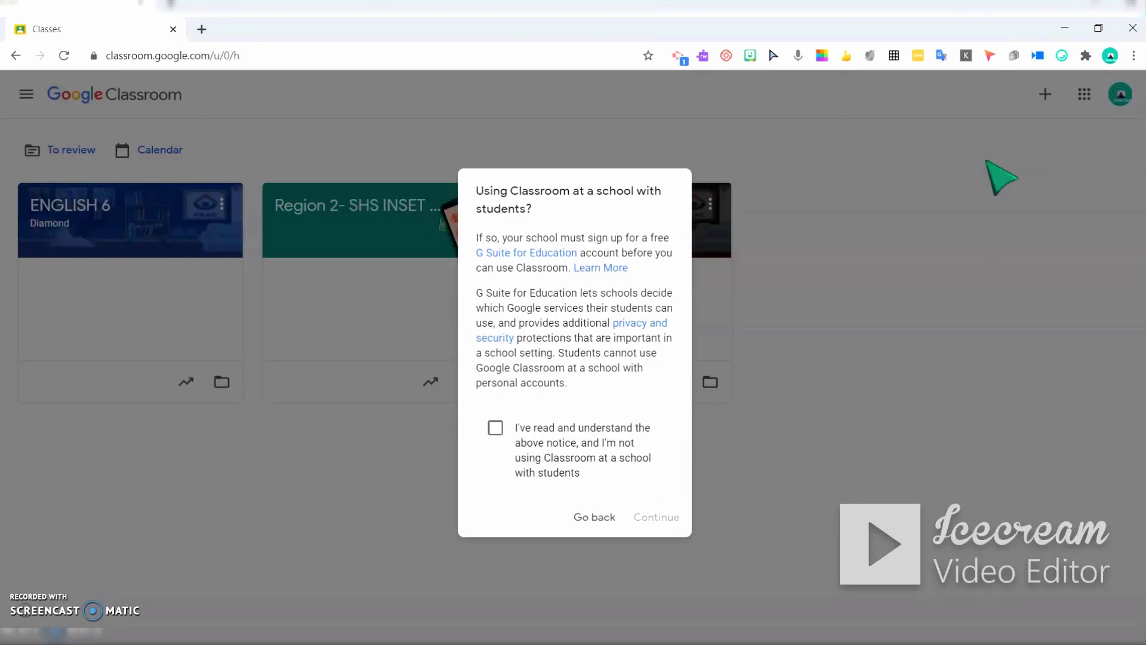
click(497, 428)
click(656, 517)
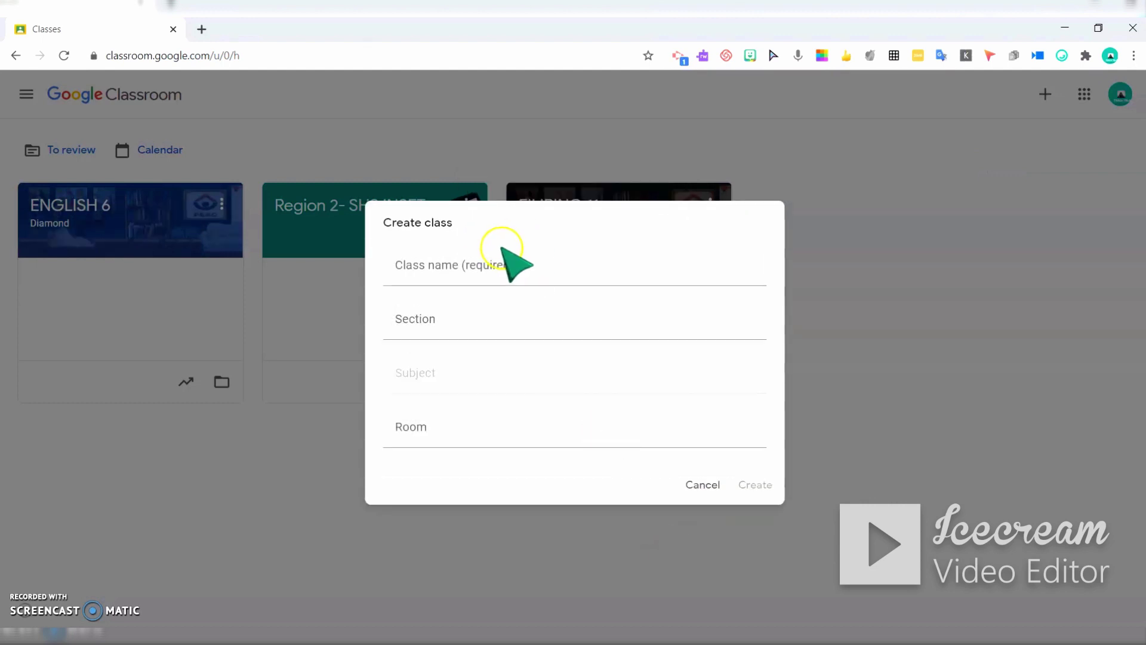
- Create the class with the name ENGLISH 5, section Diamond, subject ENGLISH and room 103
click(512, 263)
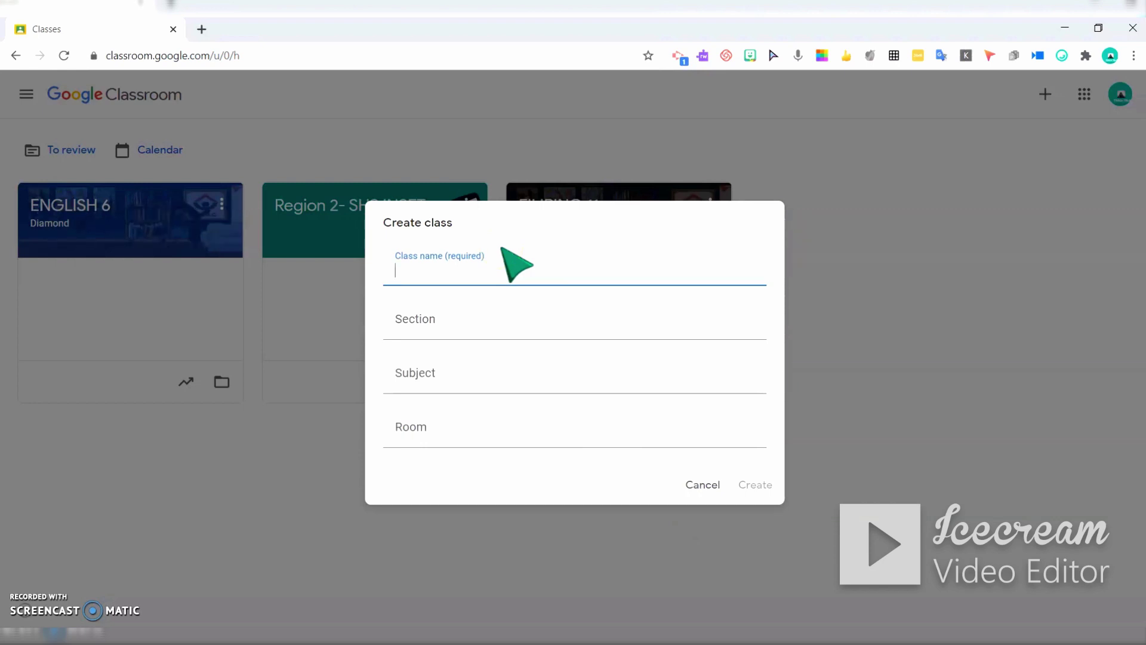
click(454, 280)
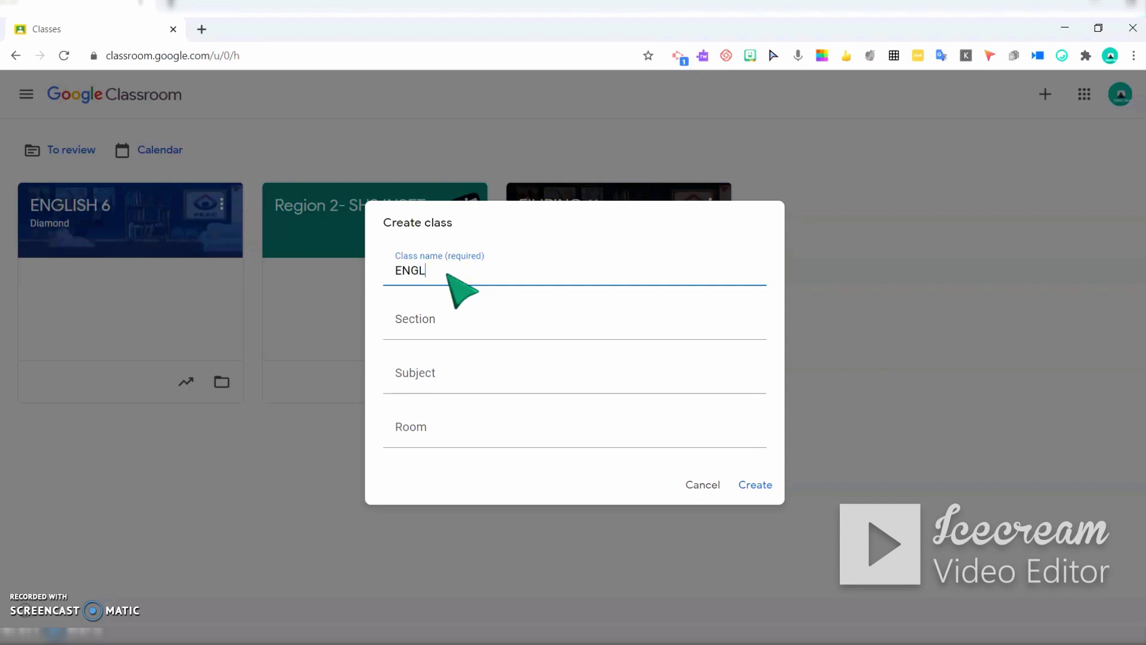
text(5)
click(451, 329)
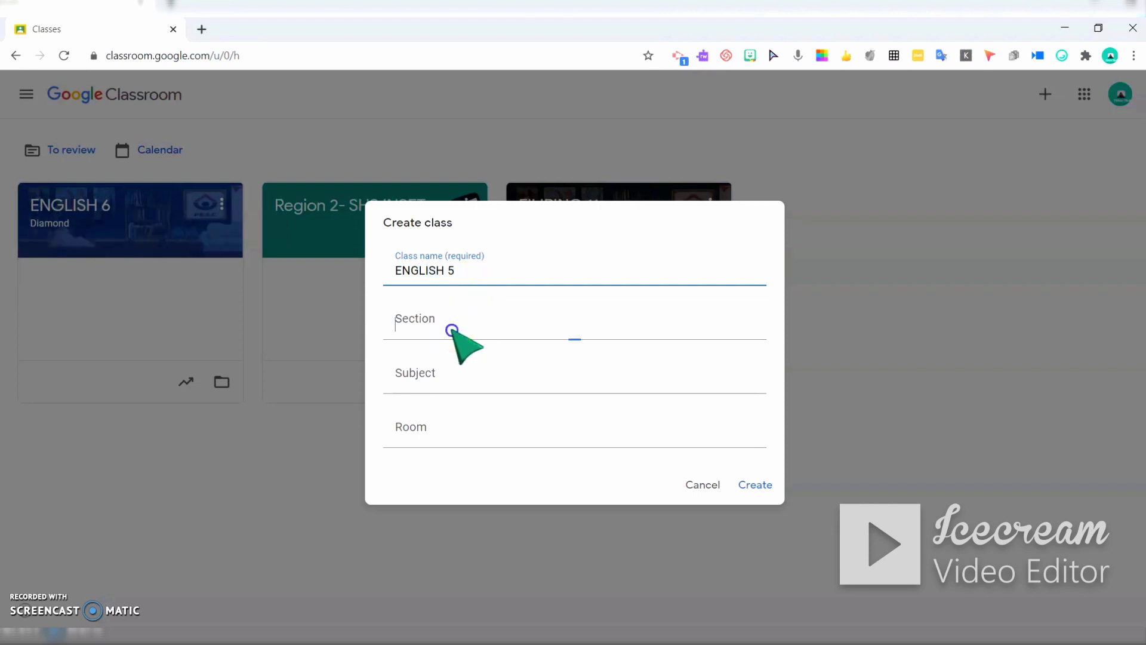
text(Diamond)
click(427, 384)
text(ENGLISH)
click(439, 444)
text(103)
click(746, 483)
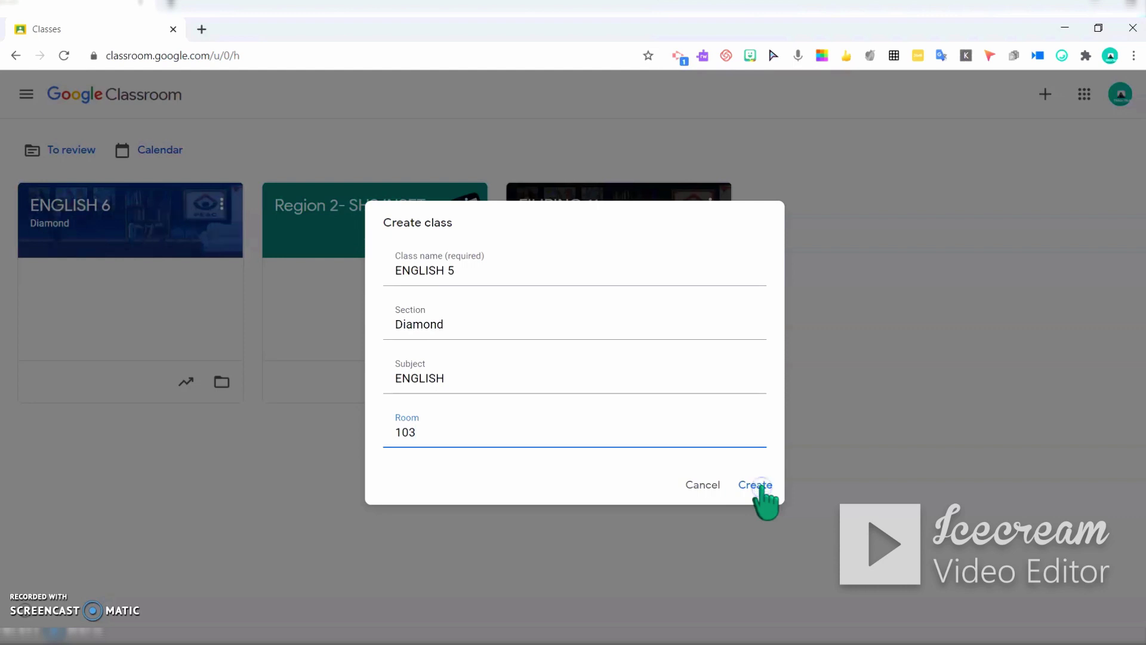
click(757, 485)
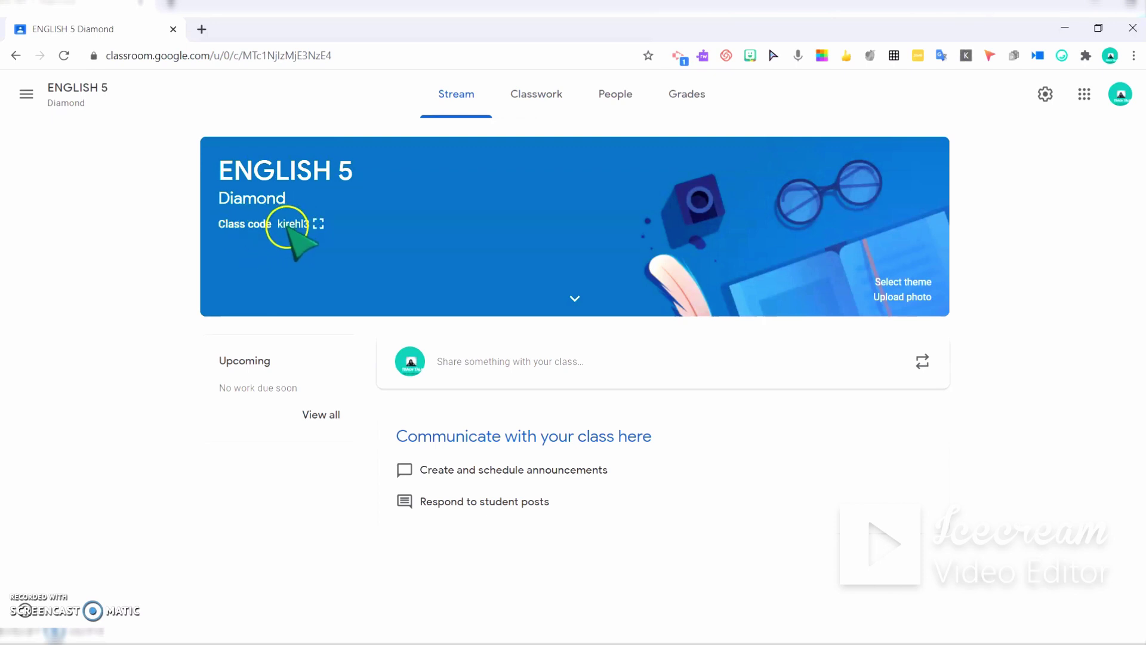
- View the enlarged class code of the ENGLISH 5 class and close it again
click(318, 224)
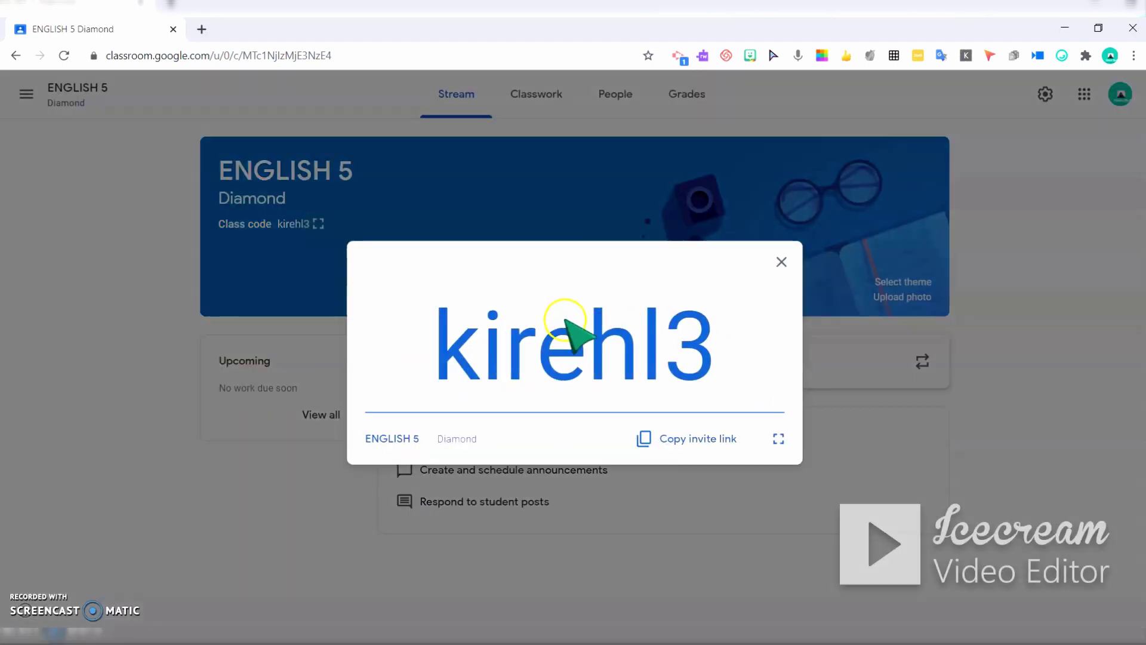
click(781, 261)
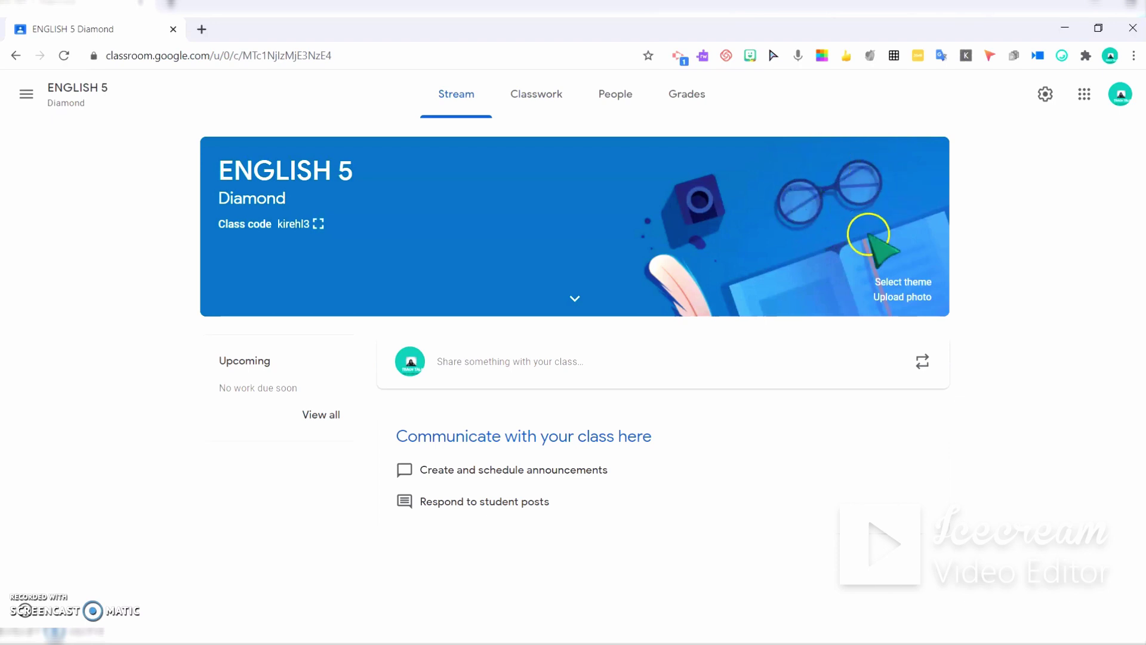
- Apply the green General gallery theme with the phone and letter to the ENGLISH 5 class banner
click(885, 282)
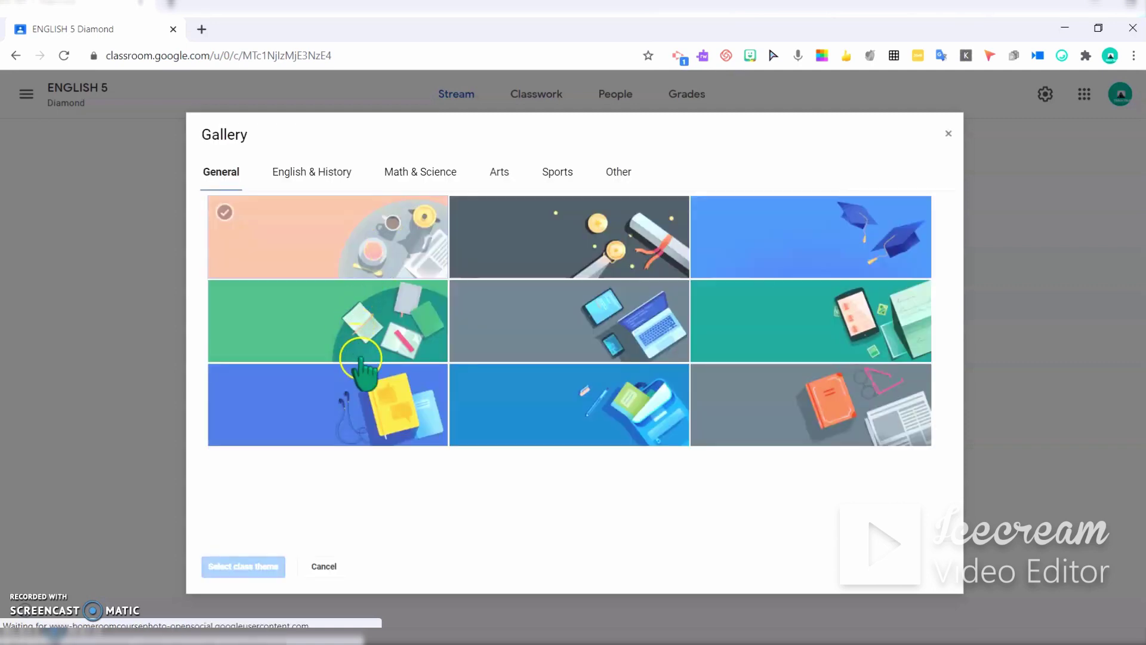
click(572, 260)
click(782, 244)
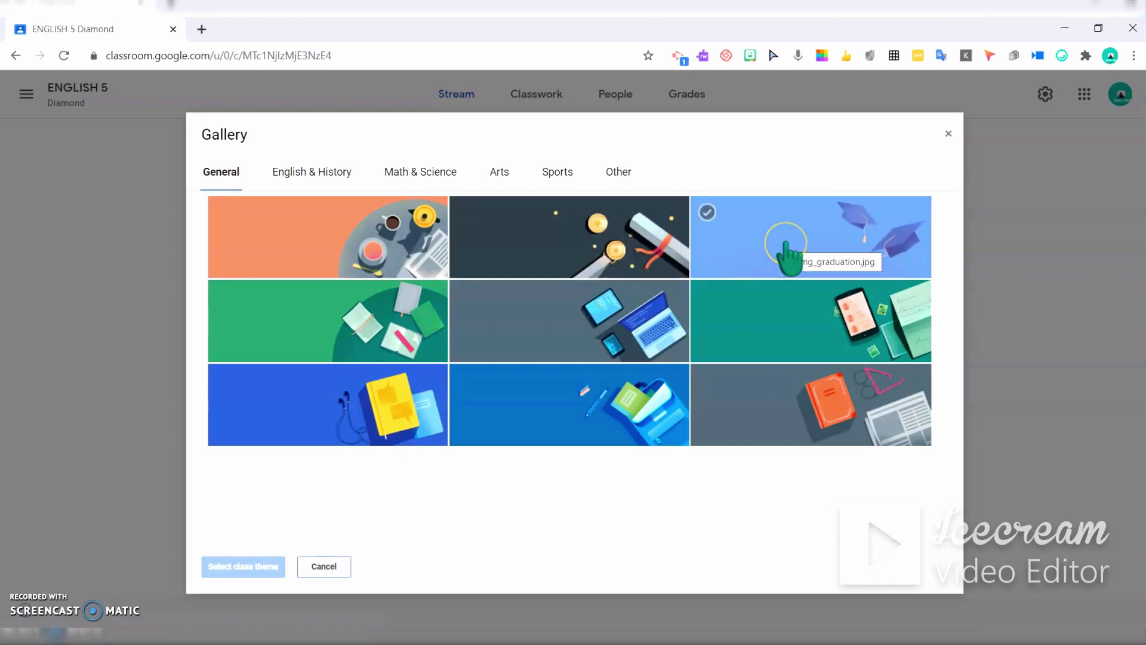
click(746, 309)
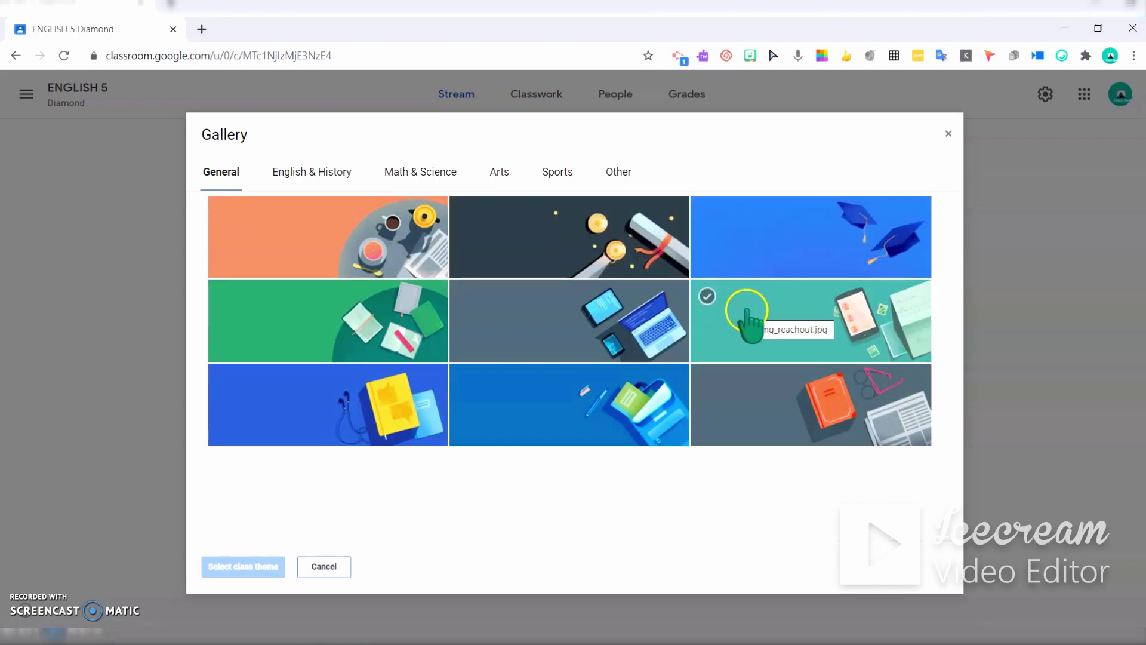
click(731, 327)
click(233, 567)
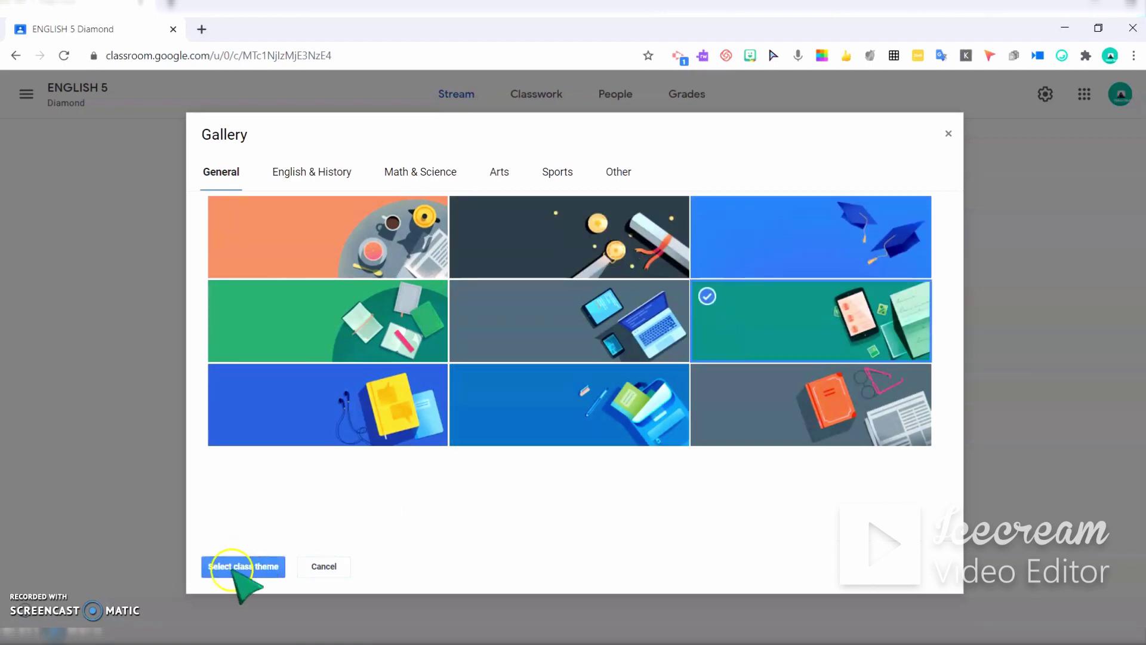
click(225, 569)
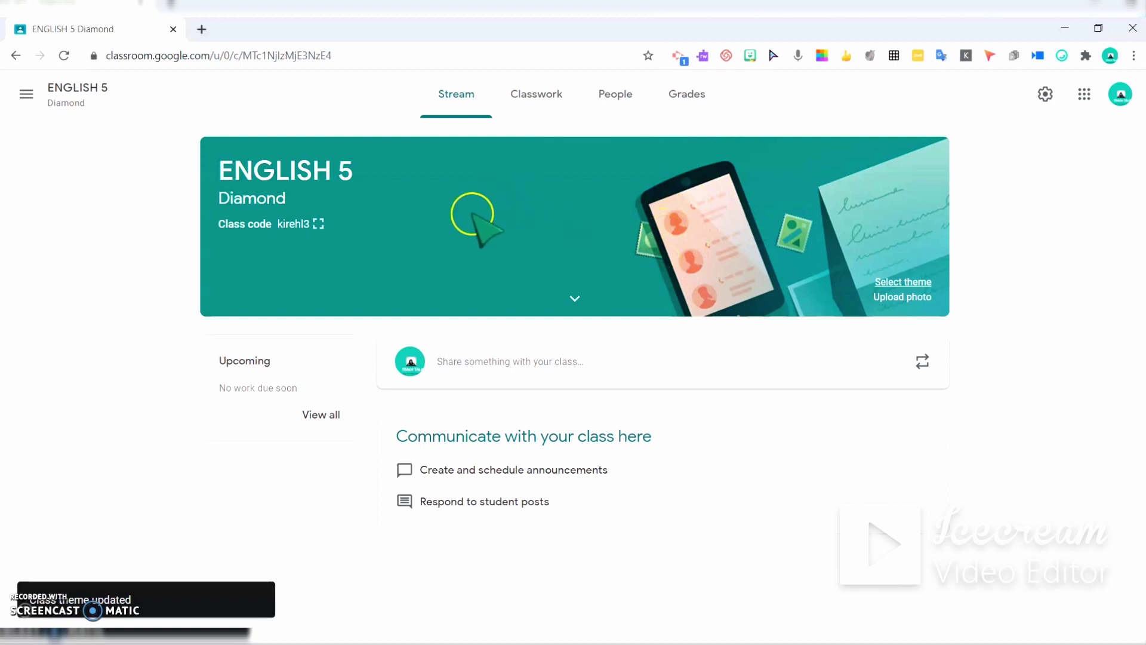
- Upload Banner for Google Classroom (2).gif from Downloads as the class theme, with the crop enlarged to nearly the whole image
click(901, 297)
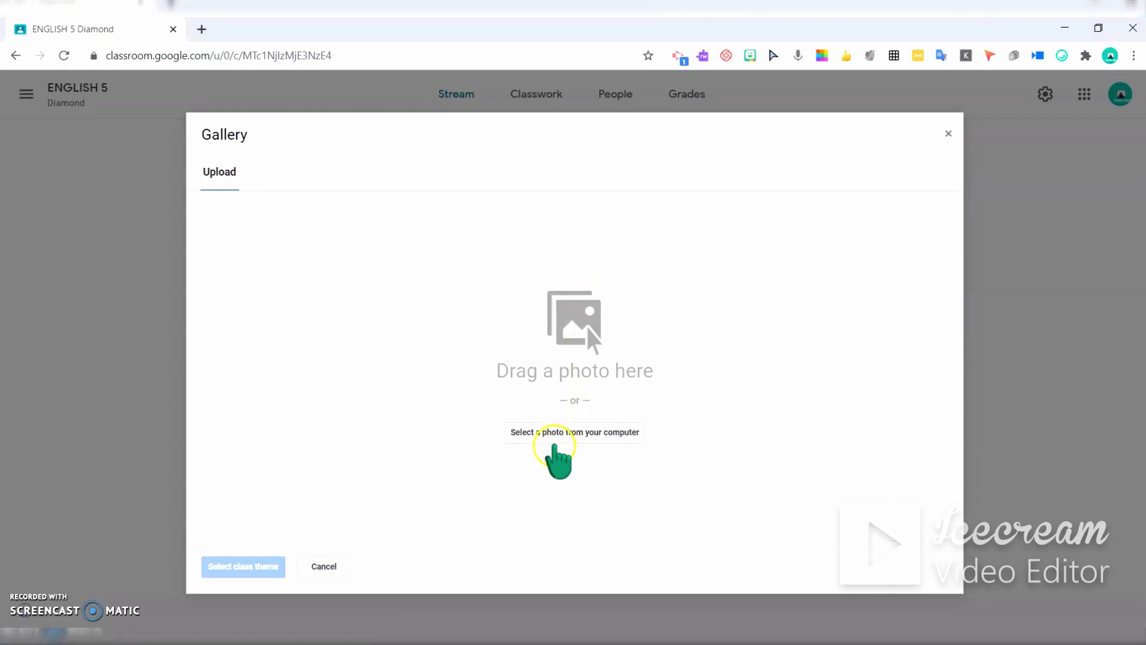
click(543, 432)
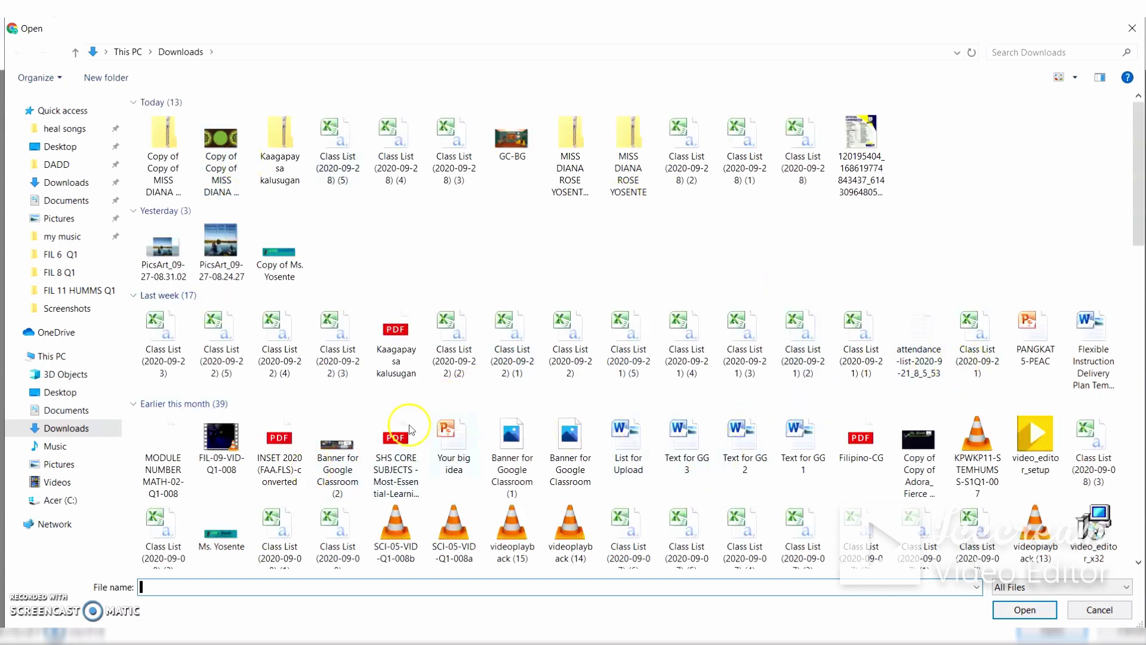
double_click(331, 458)
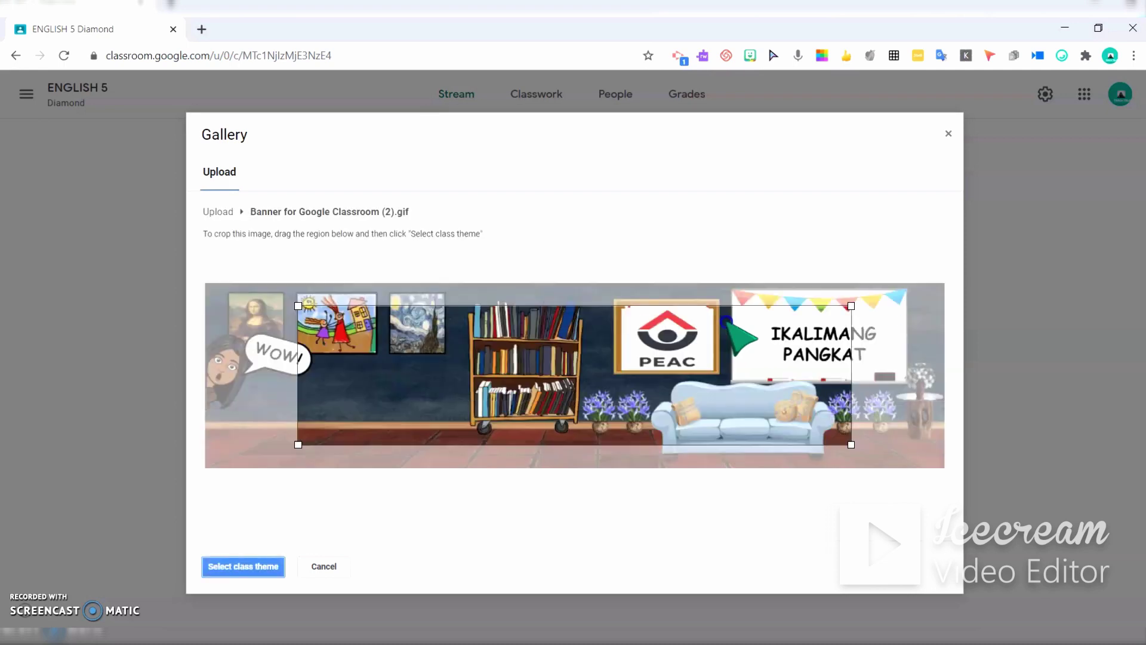
drag(640, 364, 546, 342)
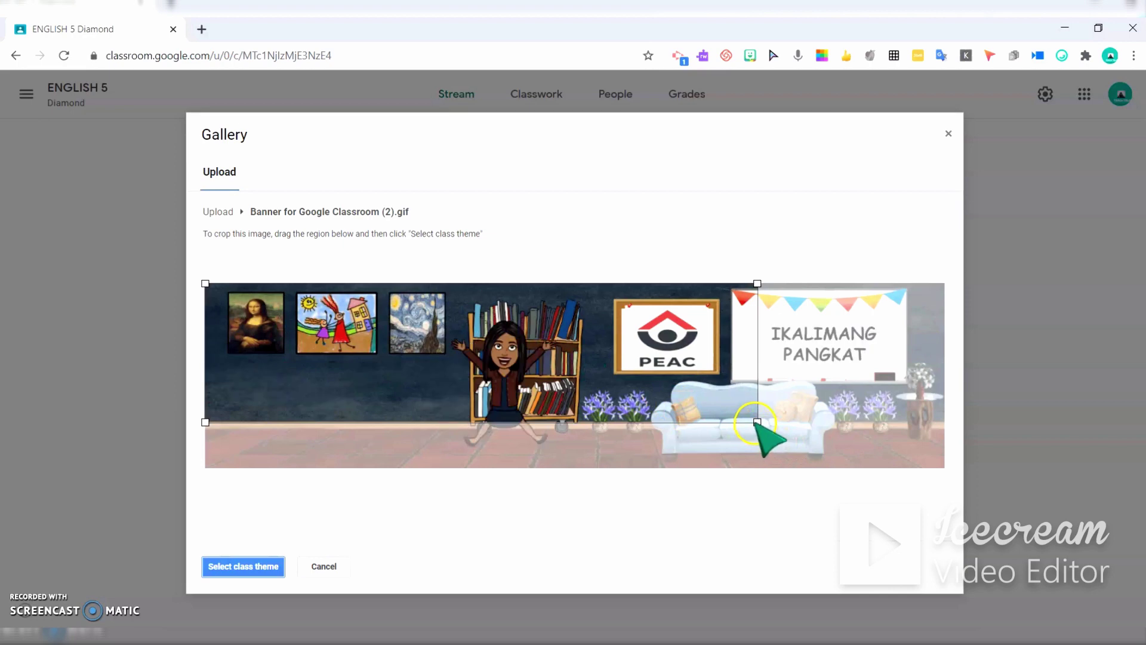
drag(757, 422, 928, 453)
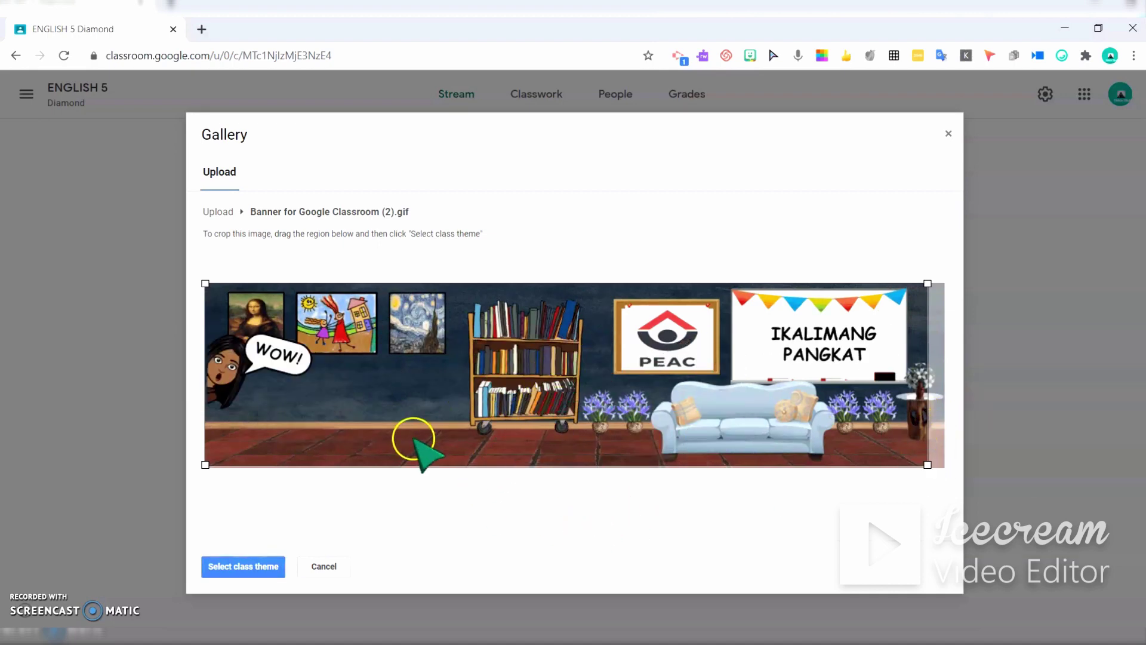
click(239, 566)
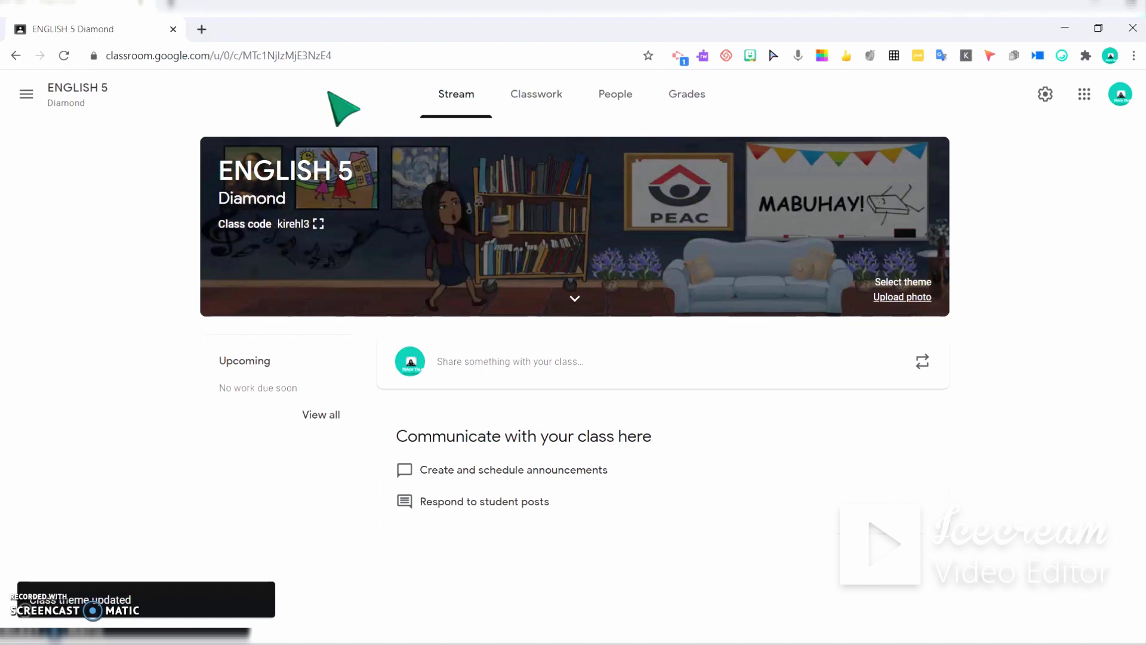
click(389, 123)
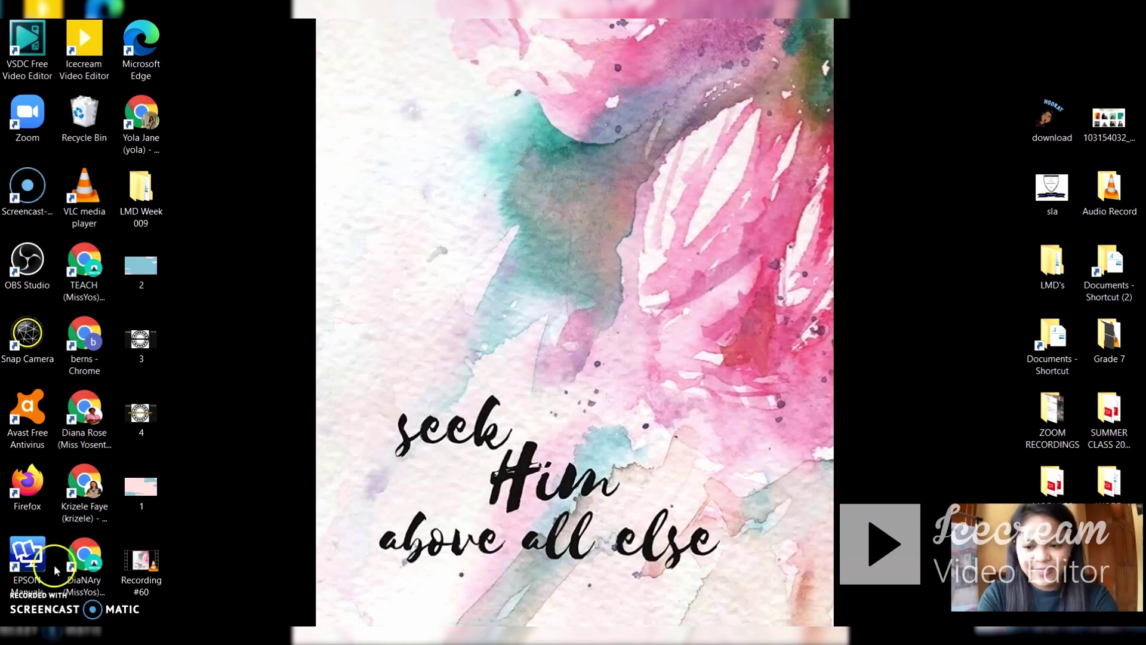
- Switch to the TEACH profile in Chrome, create a blank presentation in Google Slides and close the theme suggestions
click(87, 286)
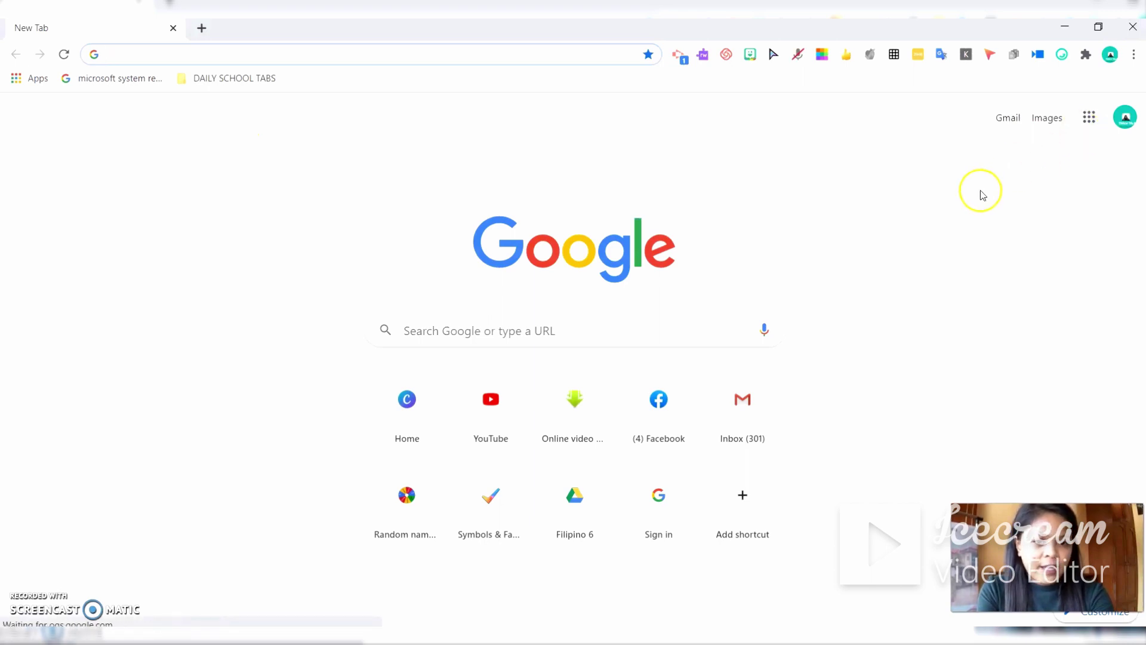
click(1088, 119)
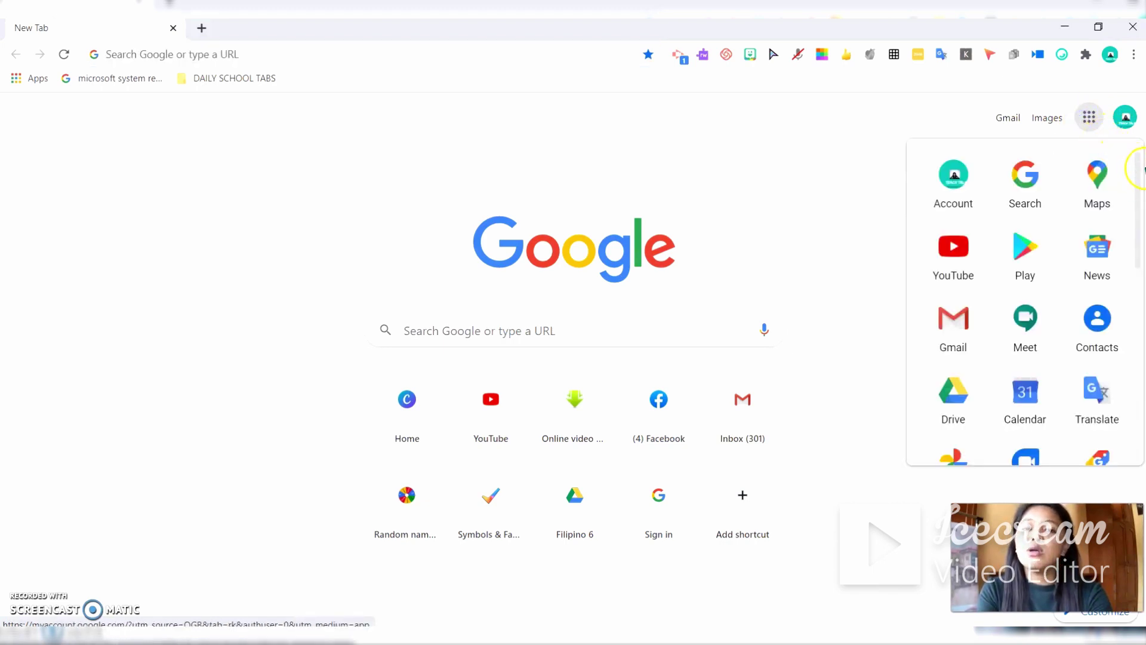
drag(1140, 179, 1139, 280)
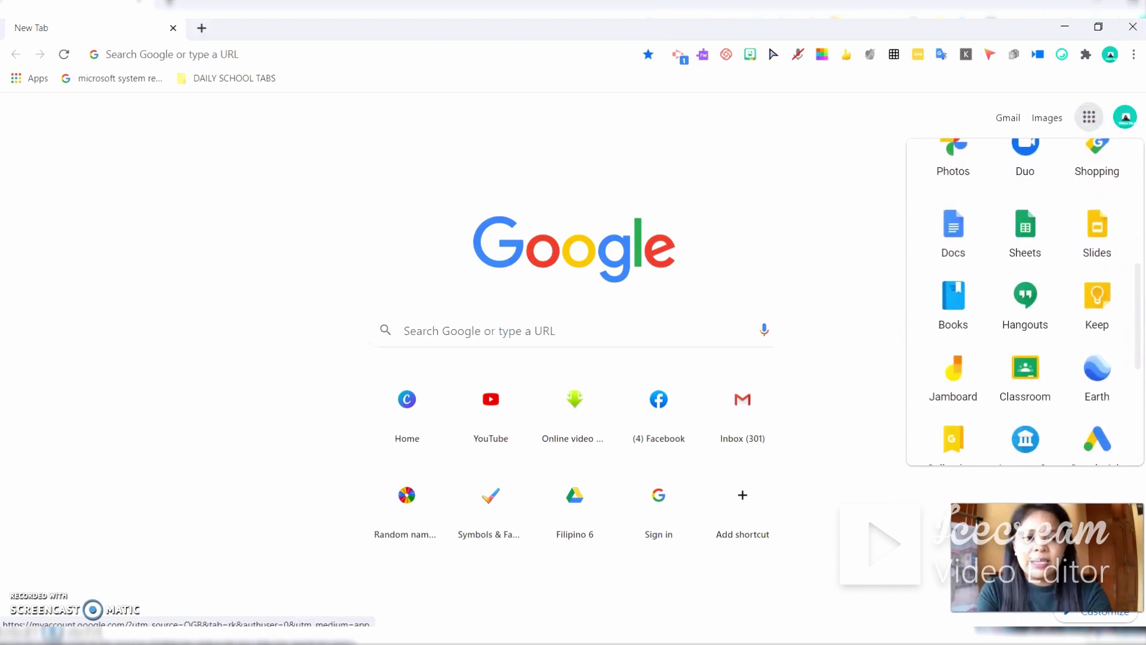
click(1094, 229)
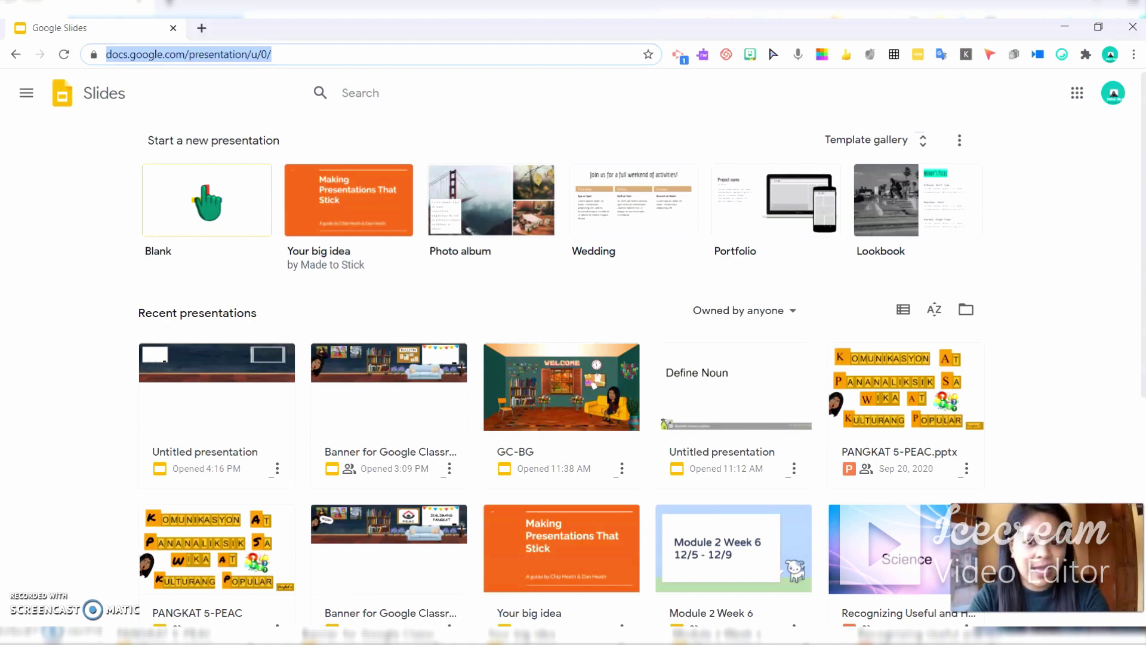
click(206, 203)
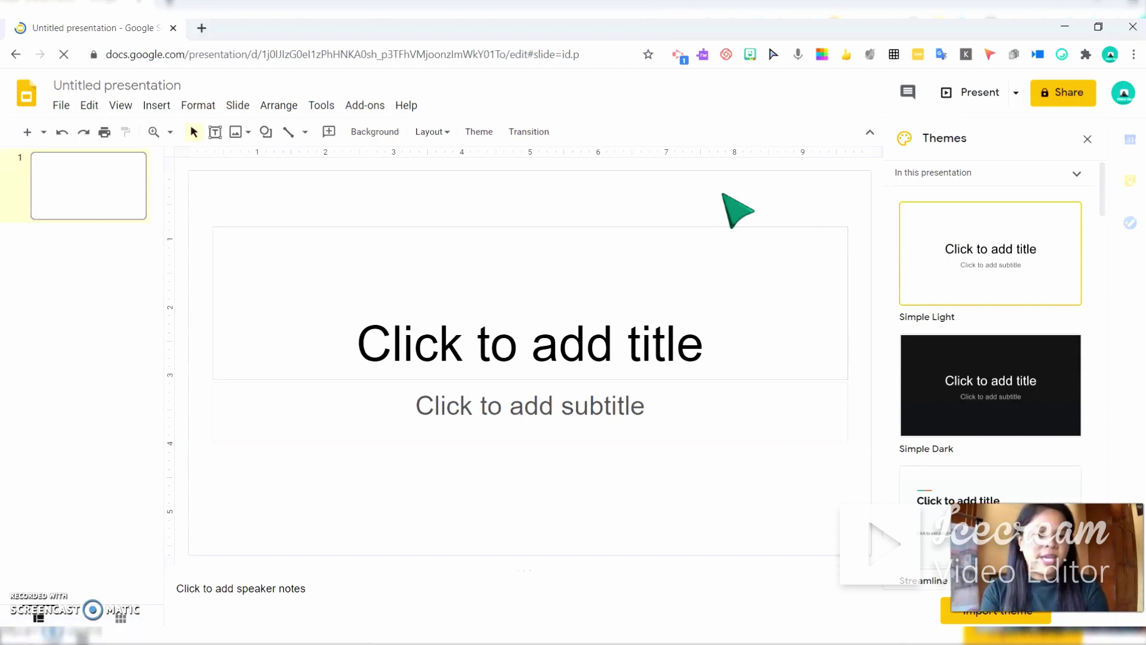
click(1087, 140)
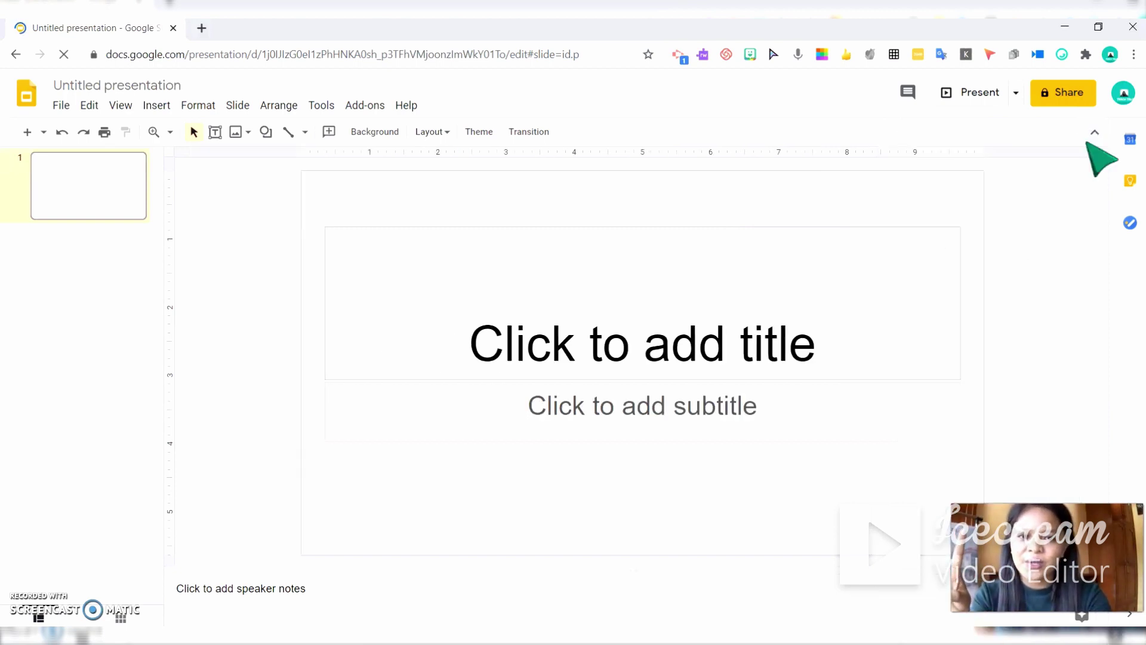
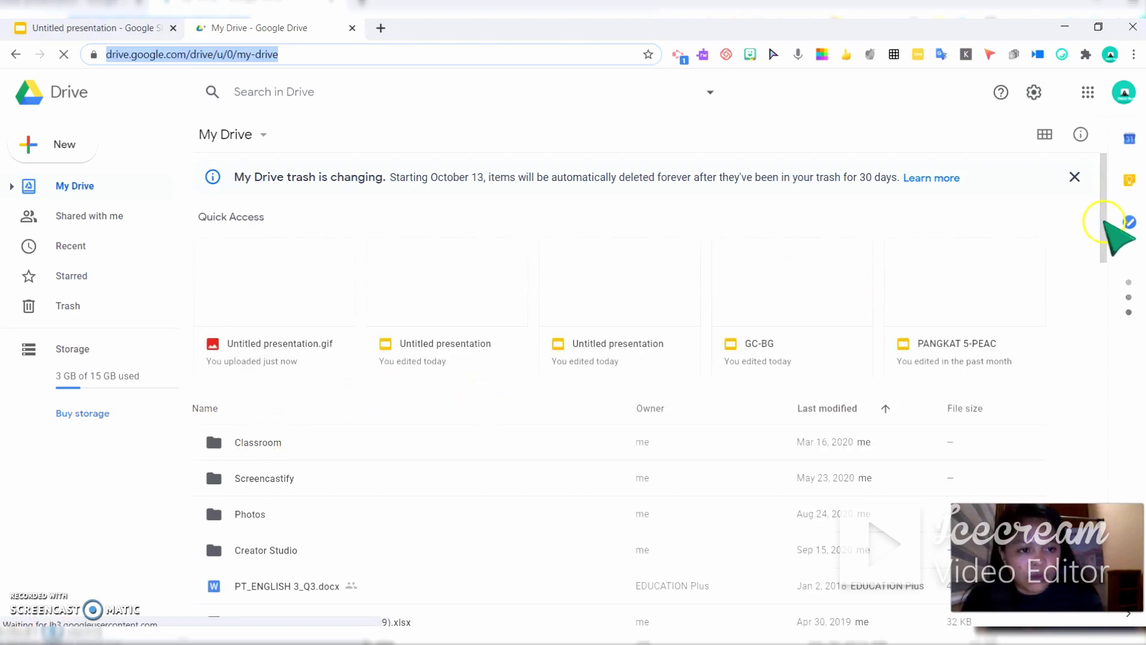
- Open Untitled presentation.gif from the Quick Access files in My Drive to preview the animated banner
drag(1104, 222, 1103, 205)
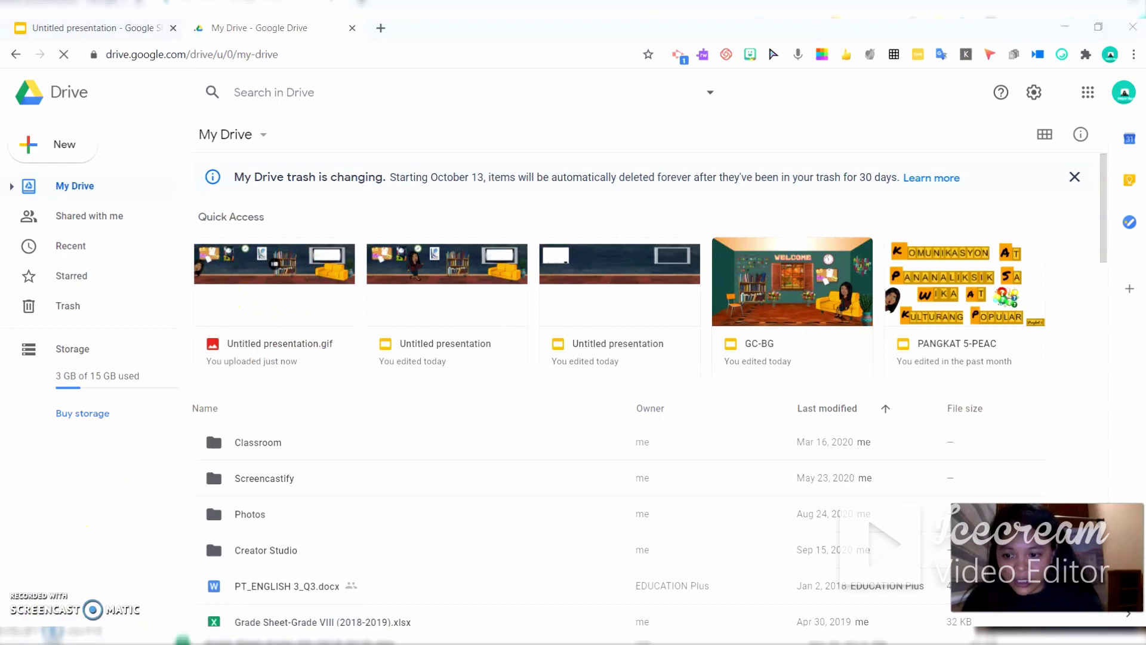
click(266, 289)
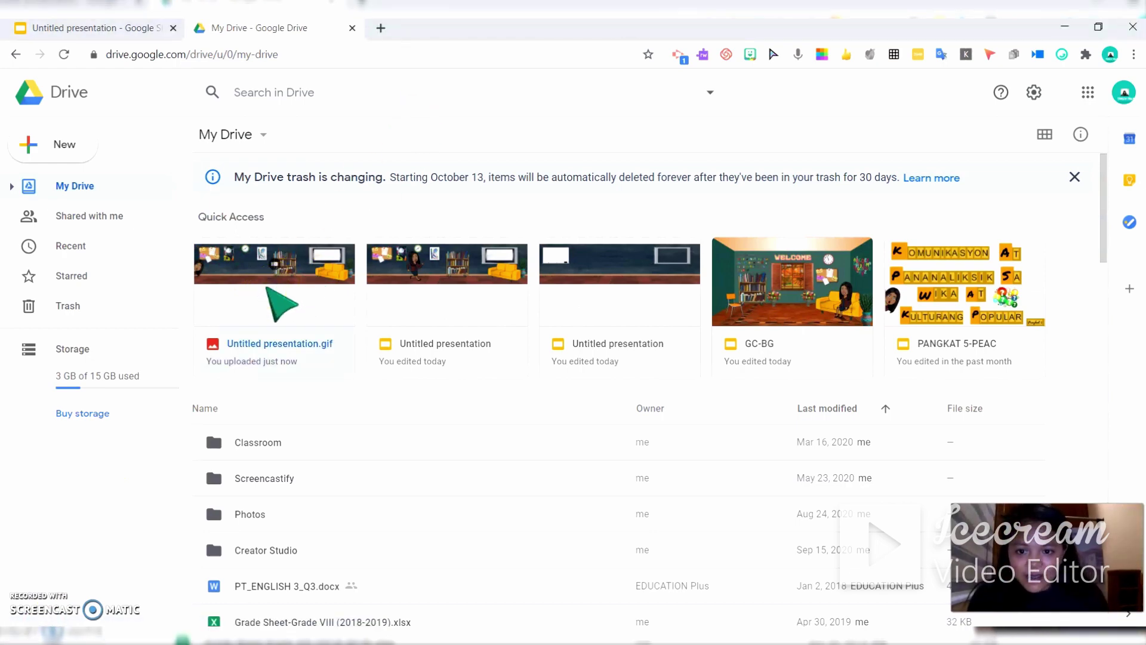
click(268, 343)
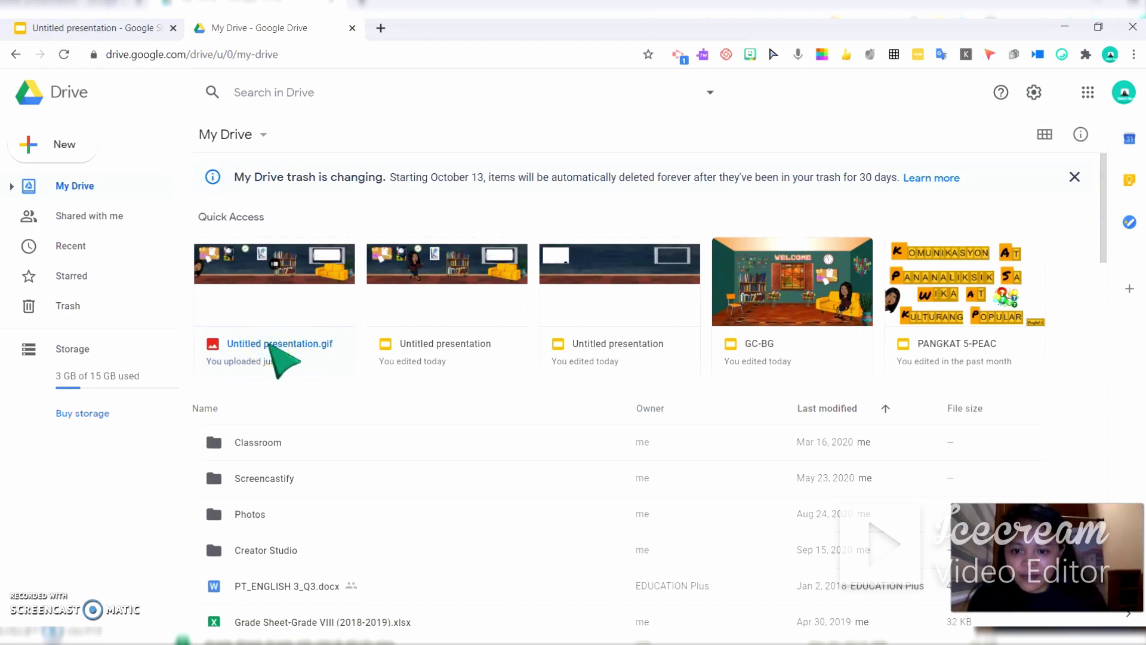
double_click(270, 345)
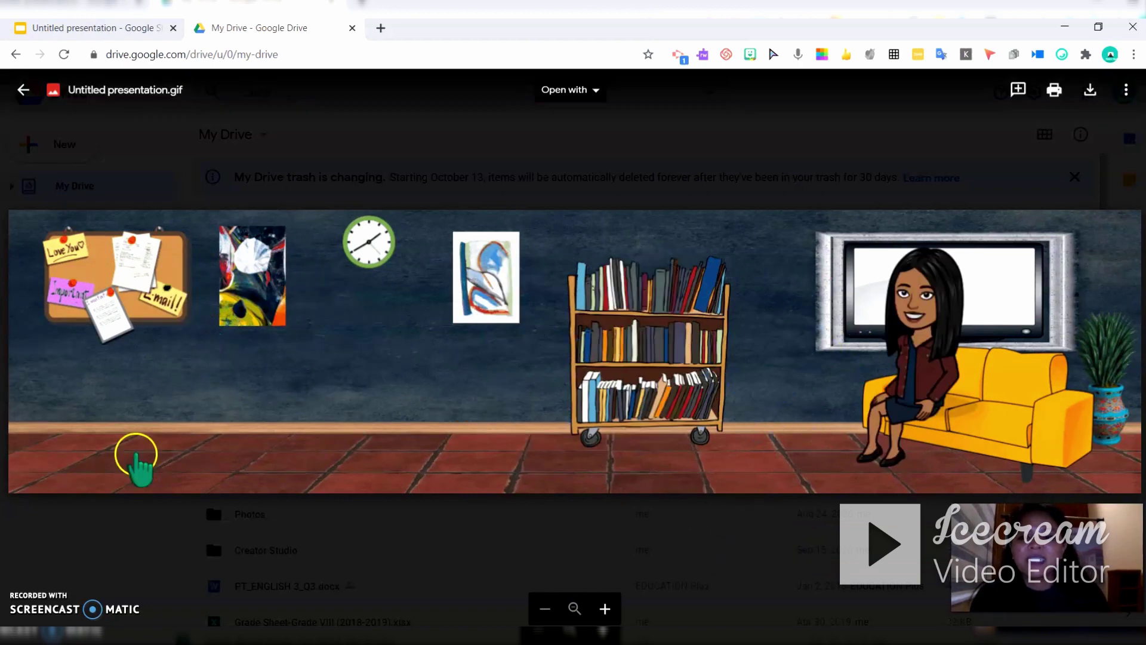
- Download Untitled presentation.gif from Drive and open the ENGLISH 6 Diamond class in Google Classroom in a new browser tab
click(1090, 90)
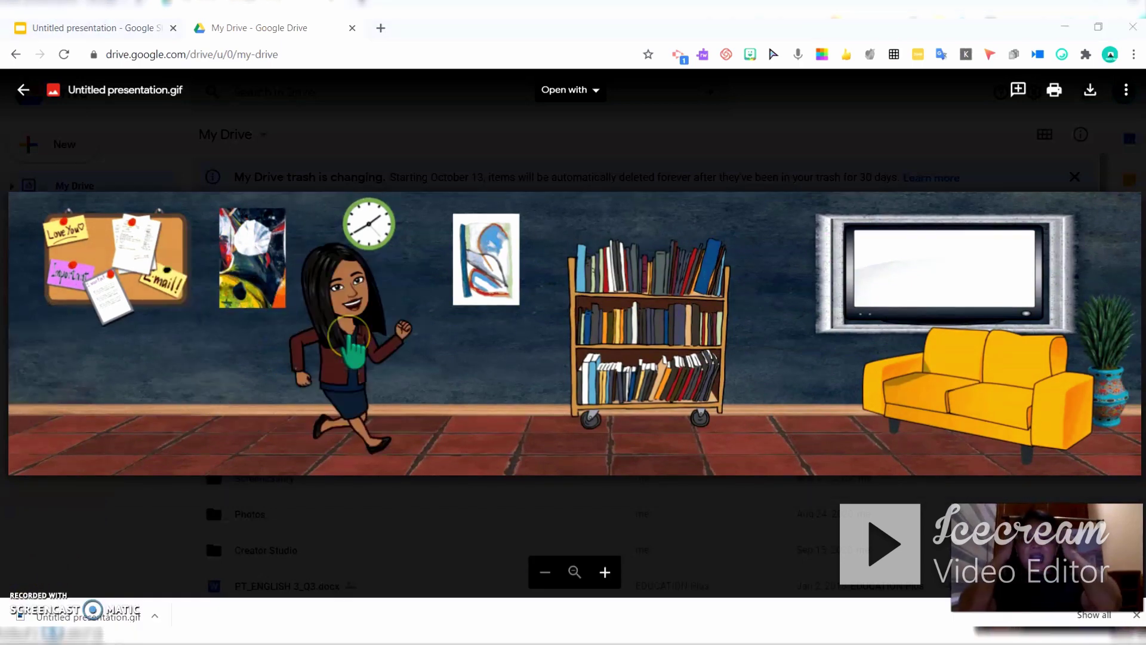
click(380, 28)
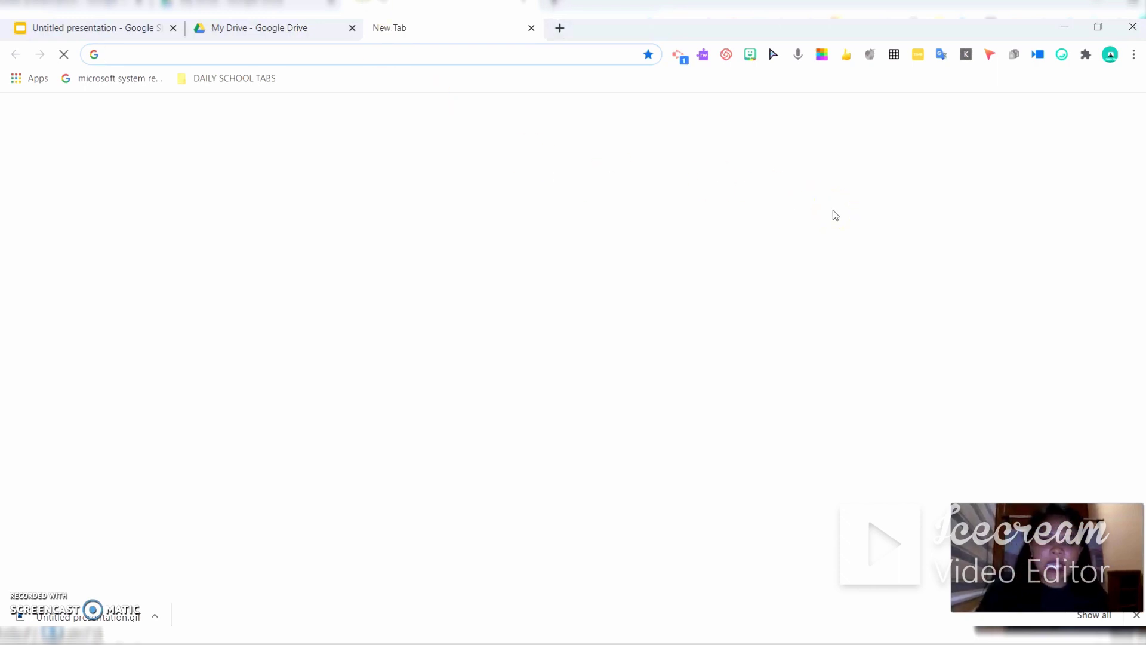
click(733, 230)
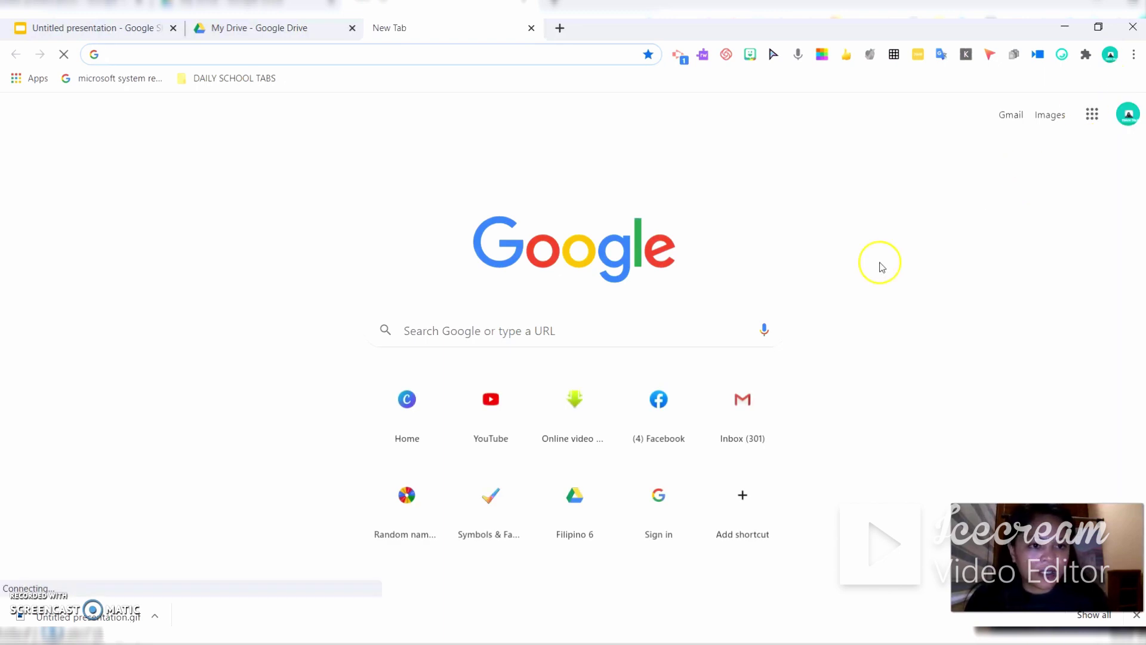
click(1090, 117)
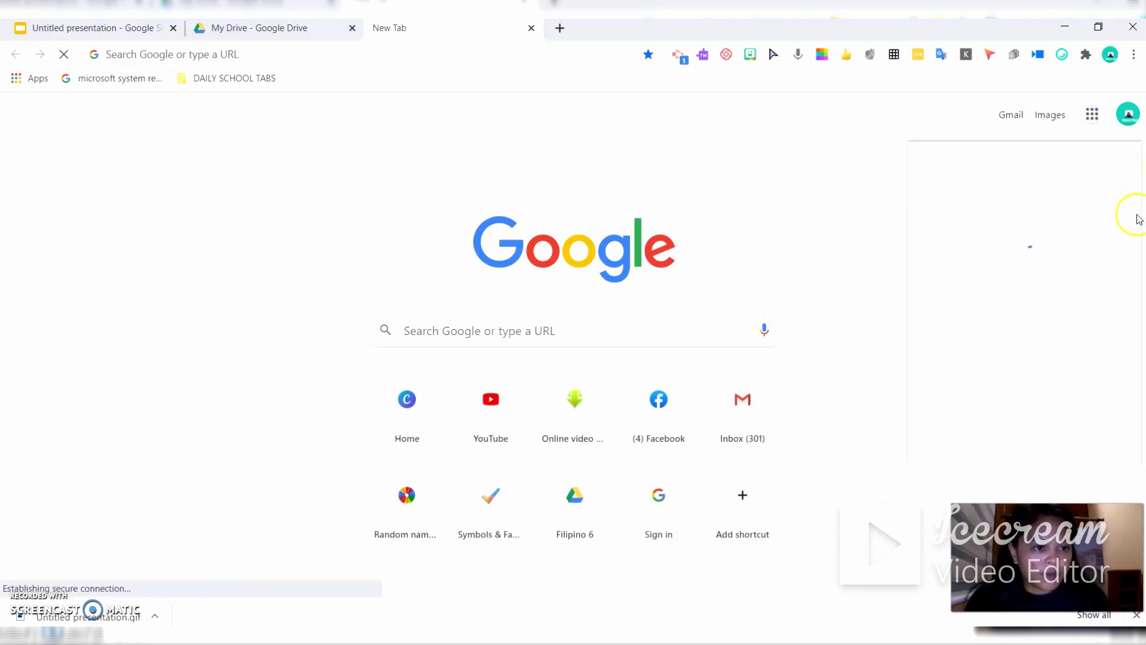
scroll(1139, 203, down, 2)
drag(1139, 203, 1140, 338)
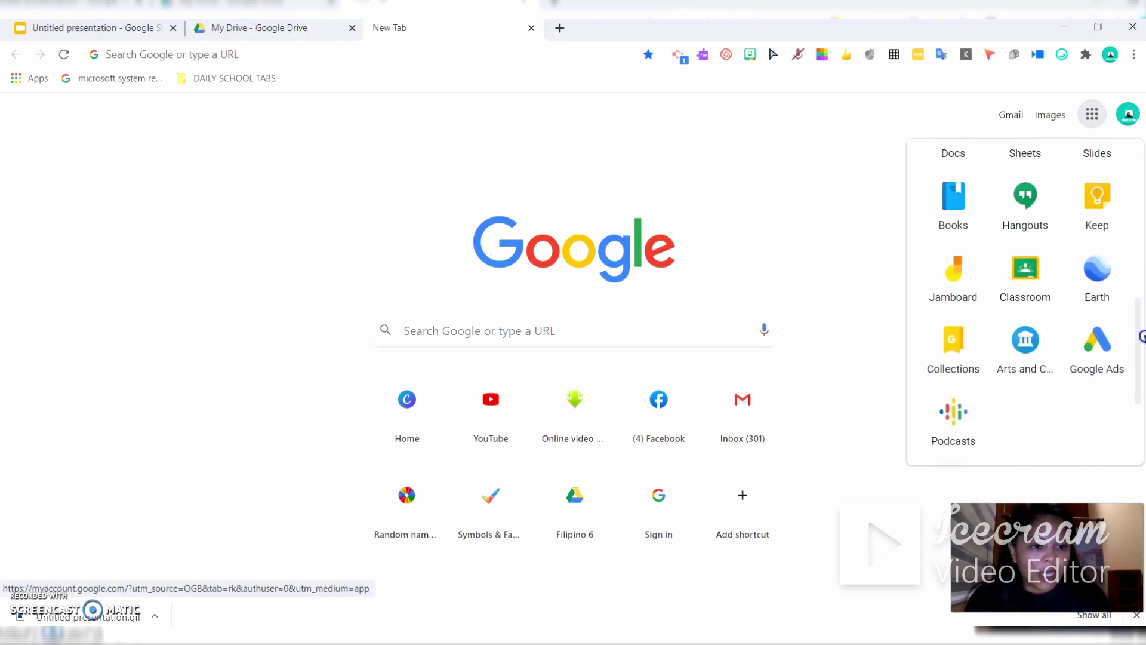
click(1039, 263)
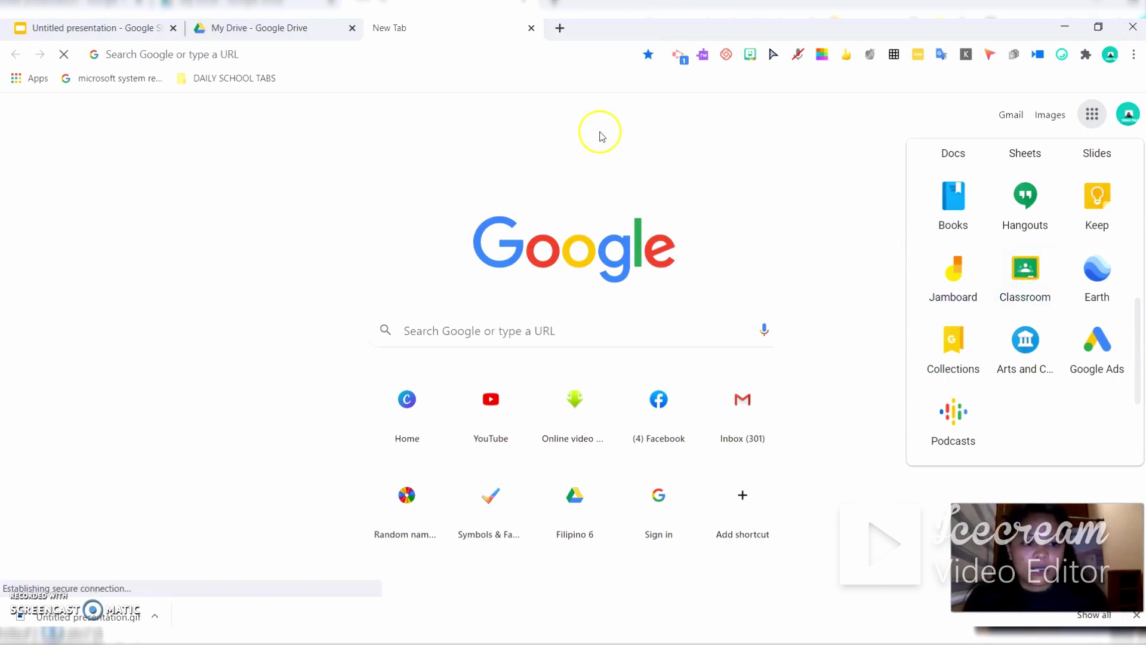
click(360, 60)
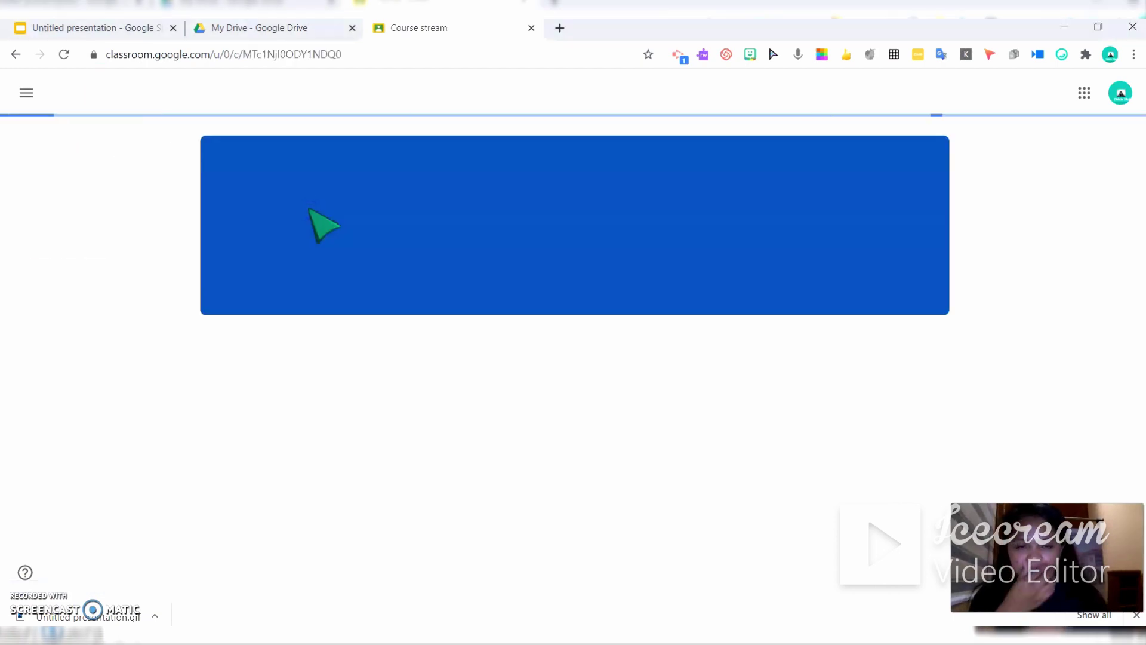
click(579, 232)
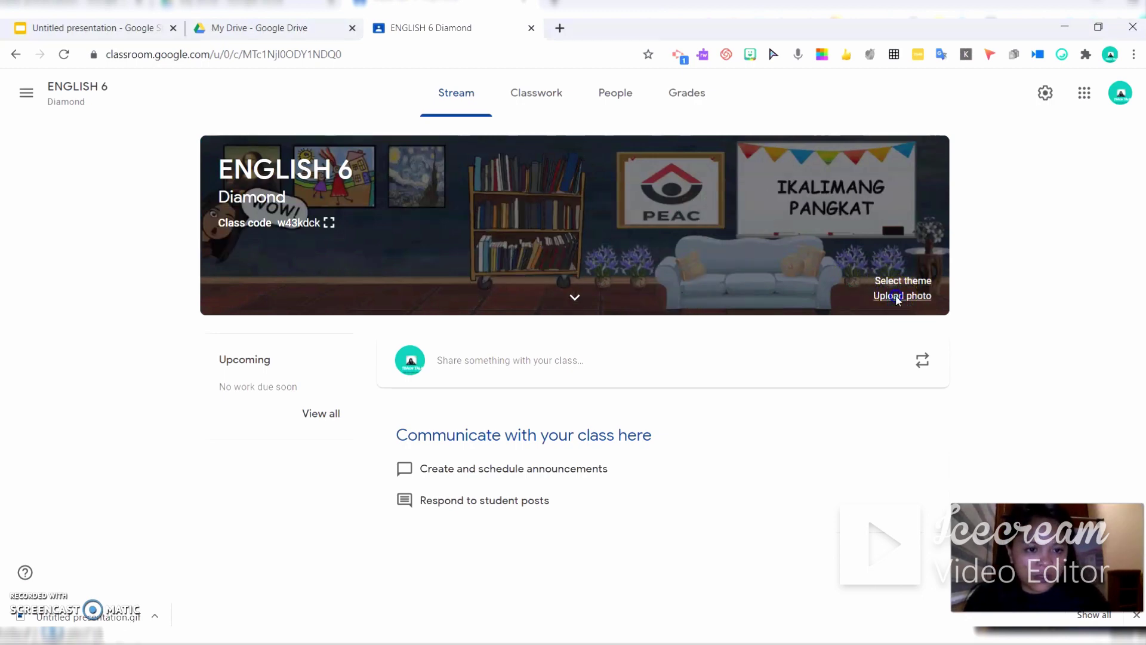
- Upload Untitled presentation.gif from Downloads as the banner photo of the ENGLISH 6 Diamond class
click(898, 297)
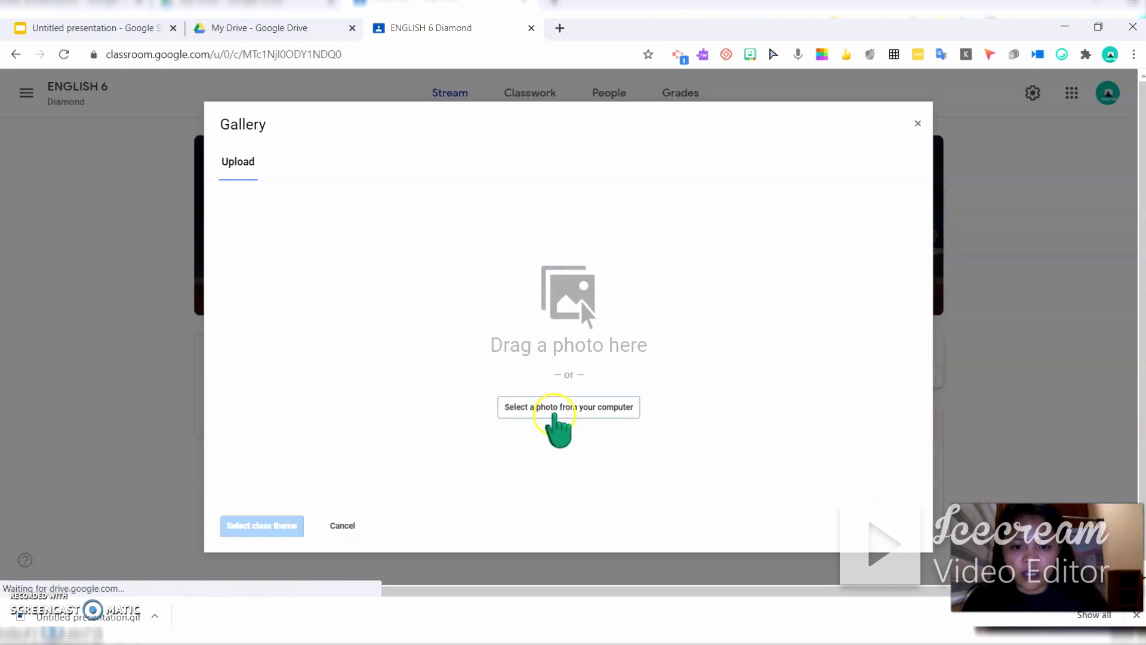
click(555, 412)
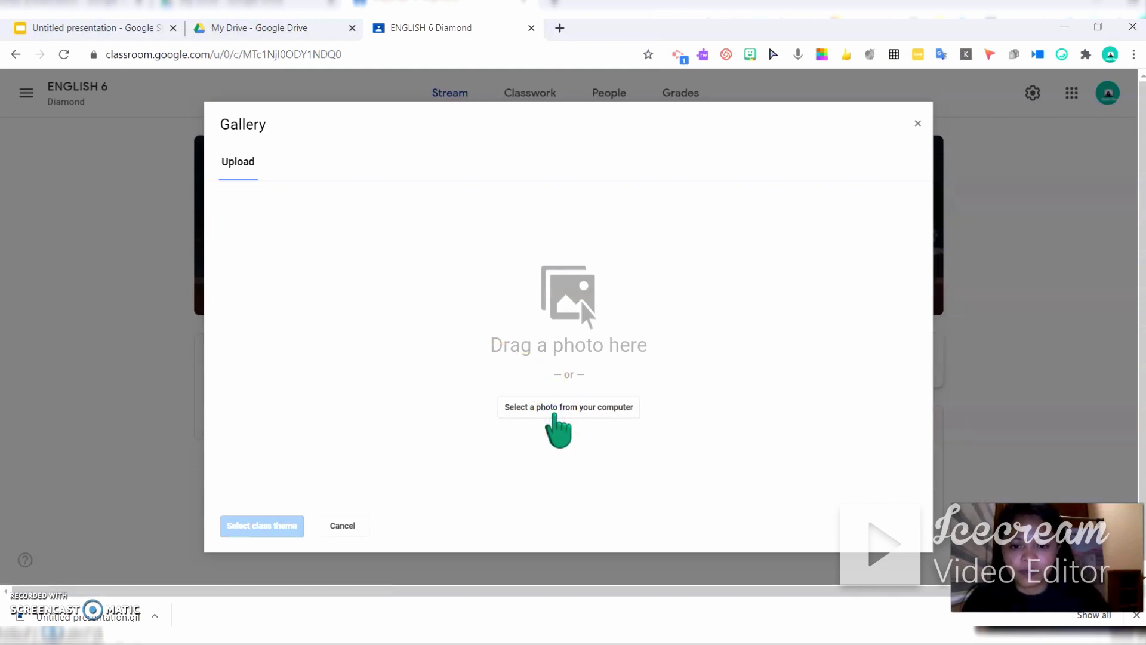
click(533, 408)
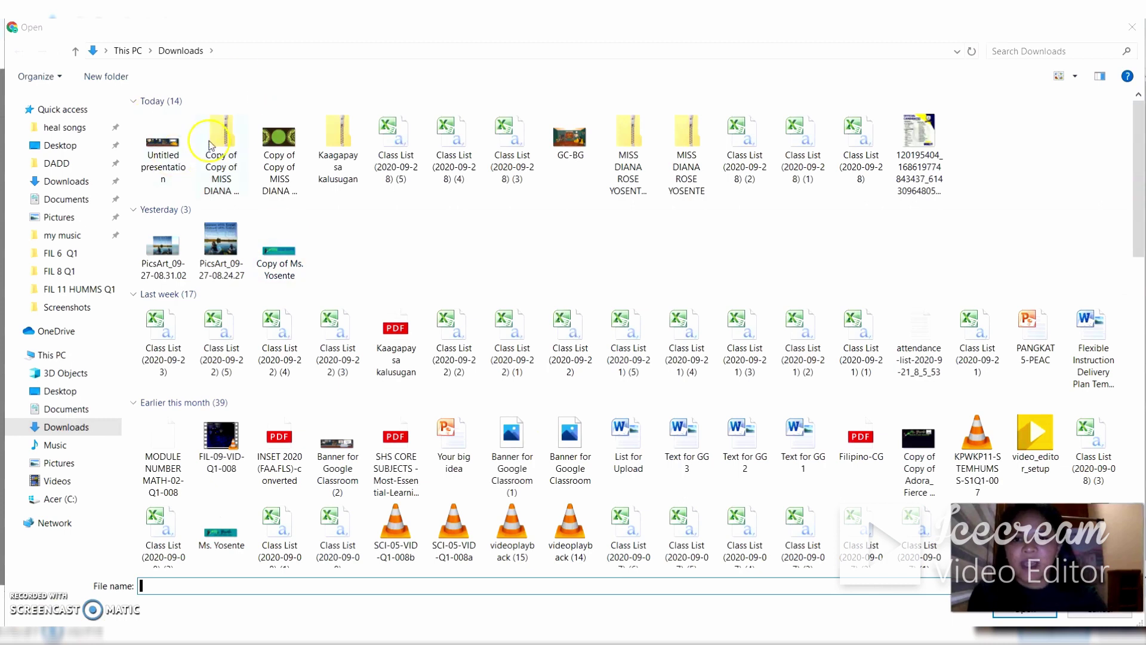
click(166, 153)
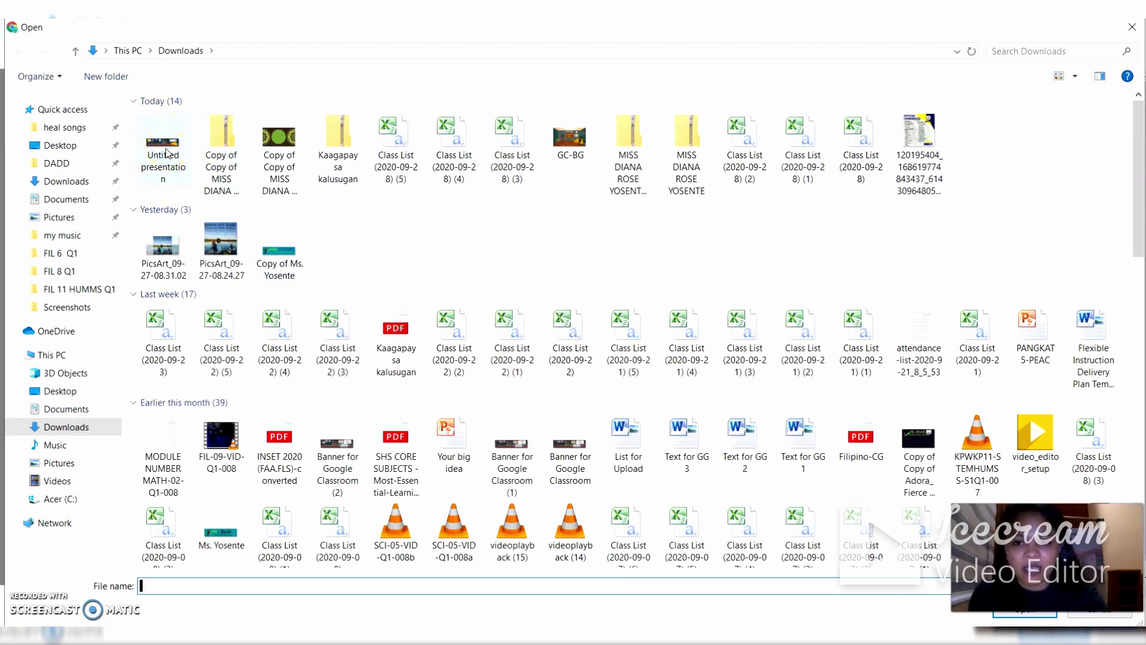
double_click(166, 151)
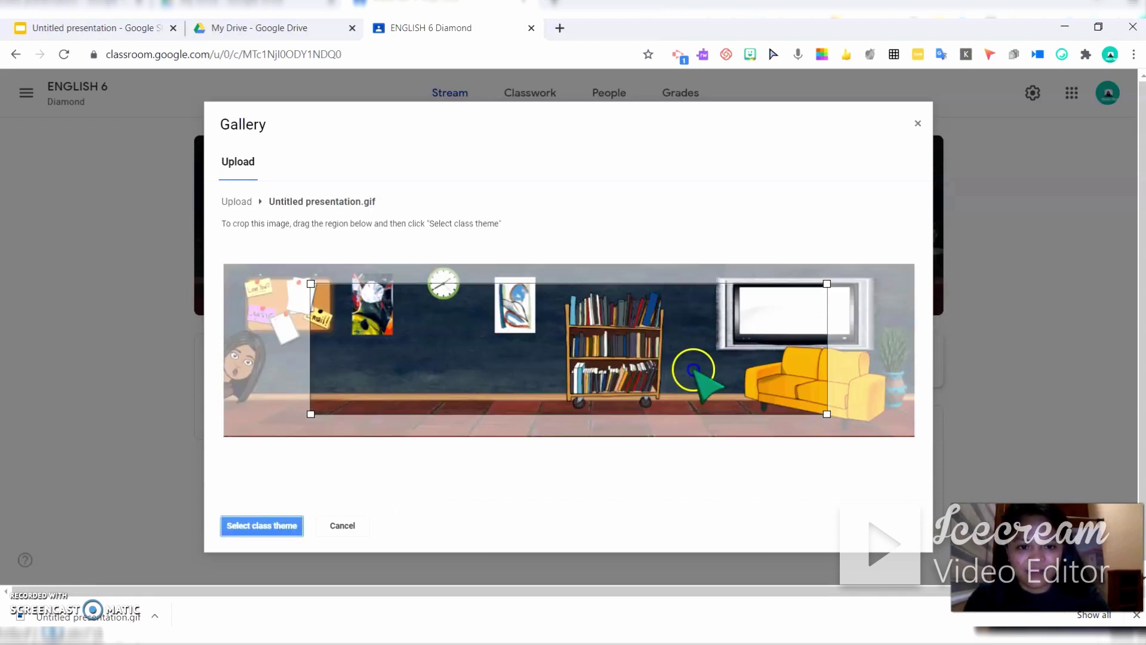
- Enlarge the crop region to cover the whole GIF and set it as the class theme
drag(310, 280, 204, 259)
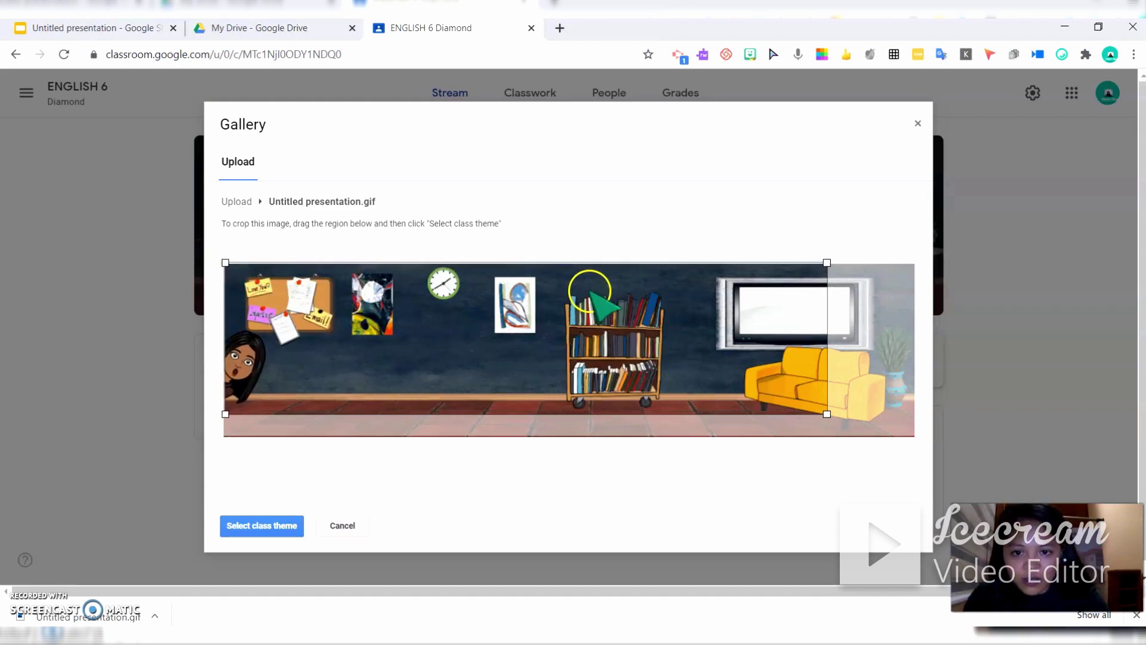
drag(827, 414, 914, 436)
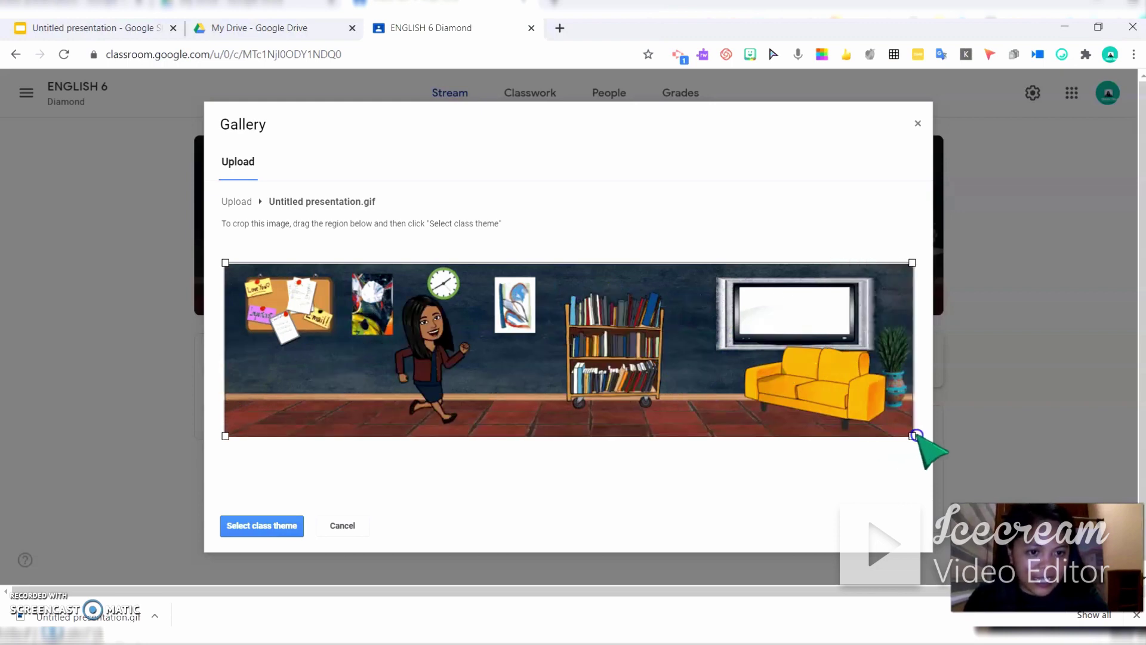
right_click(915, 437)
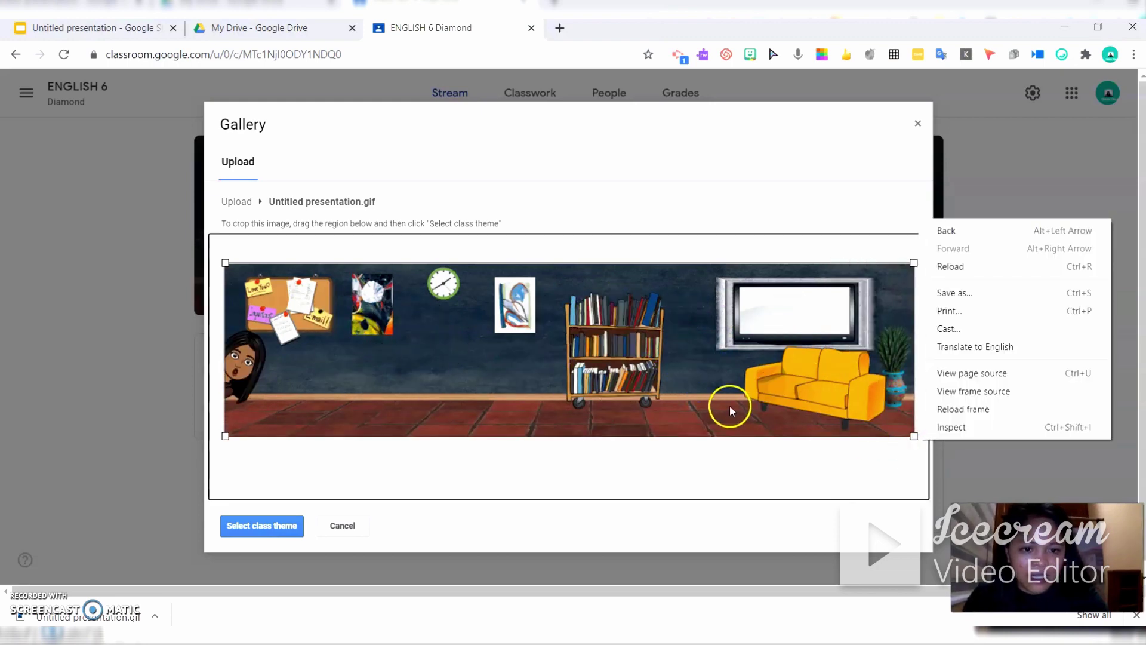
click(278, 528)
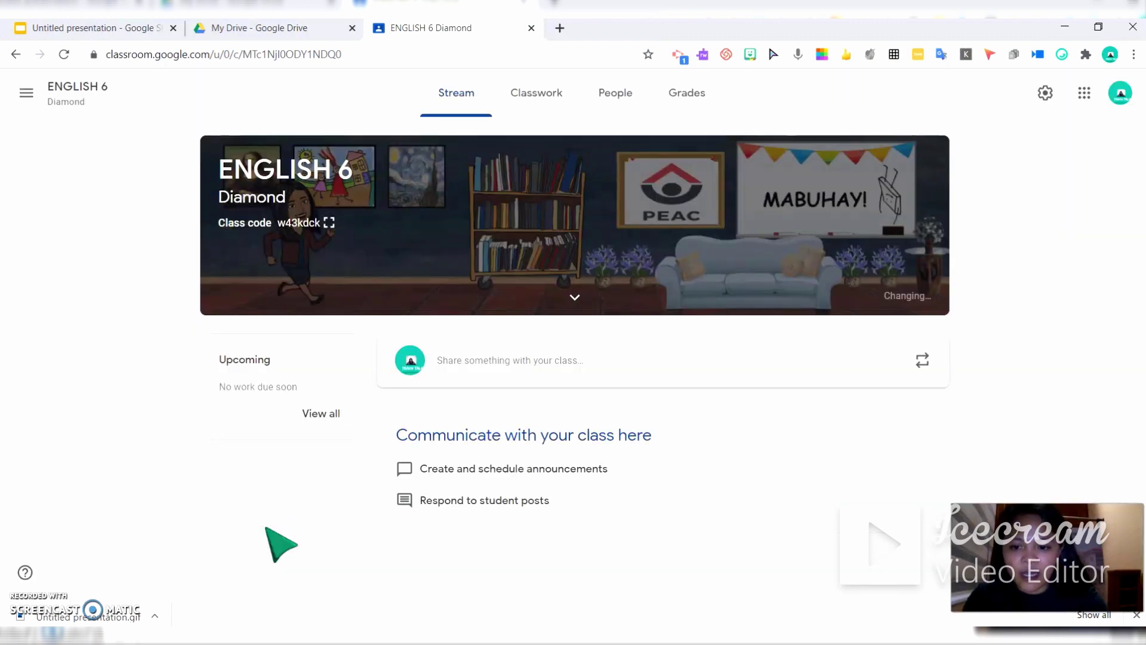